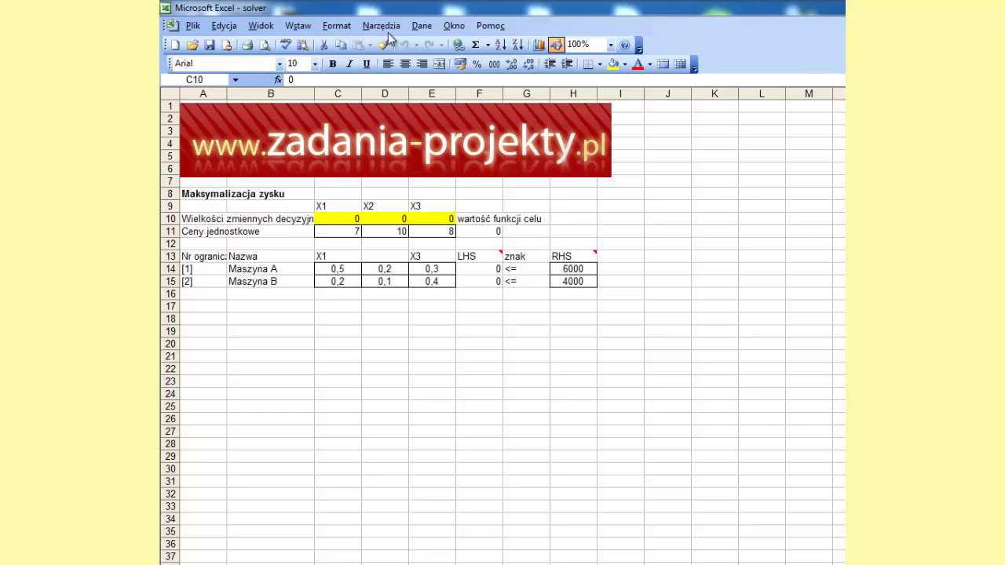
key(shift+Right)
key(shift+Right)
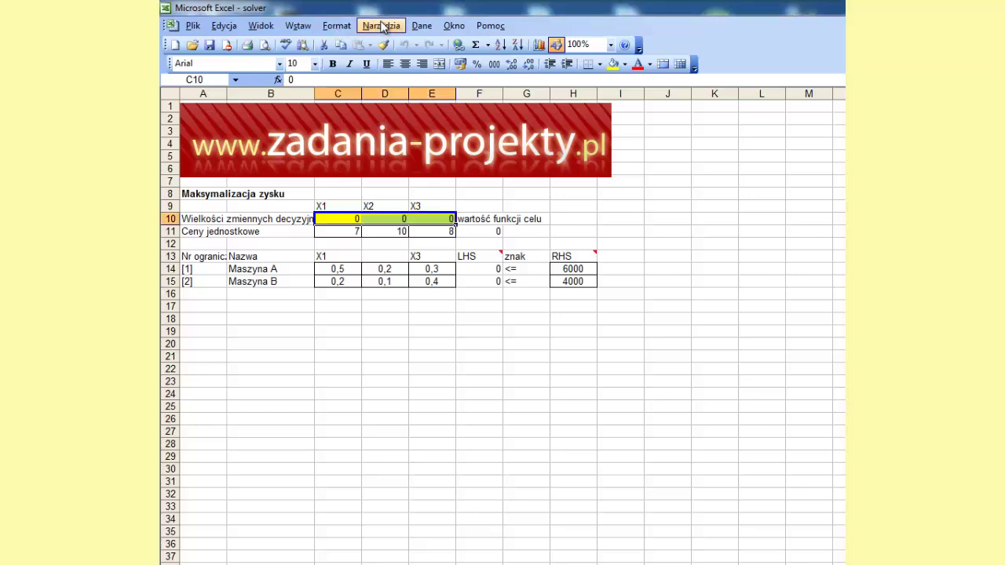
click(383, 26)
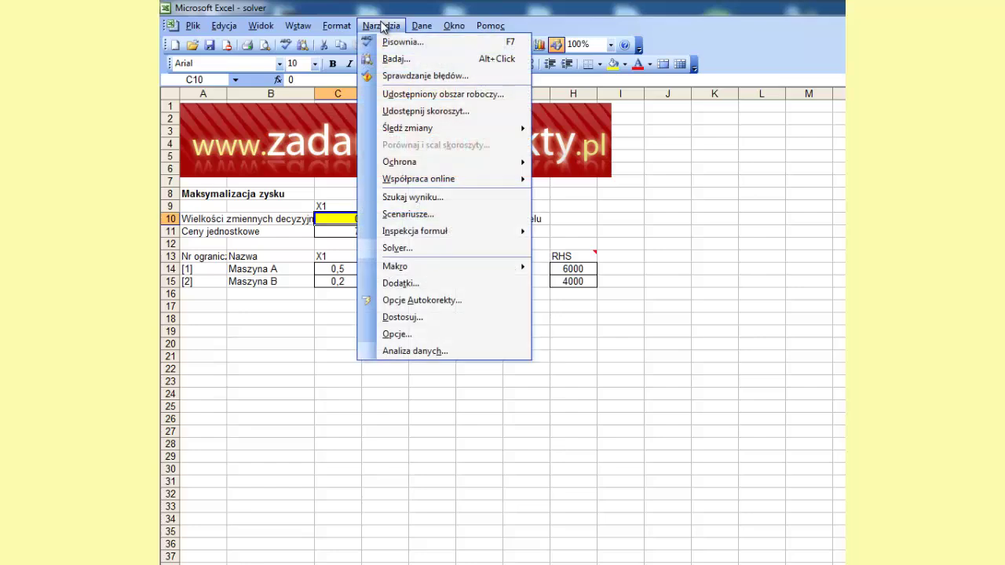
click(410, 335)
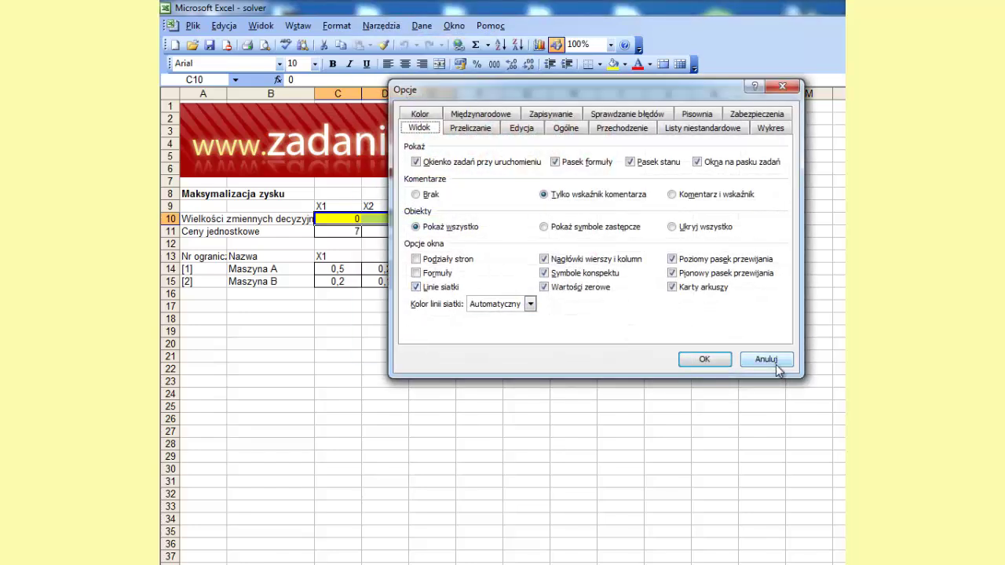
click(774, 365)
- Check in the list of available add-ins that the Solver add-in is enabled, and accept the list
click(381, 26)
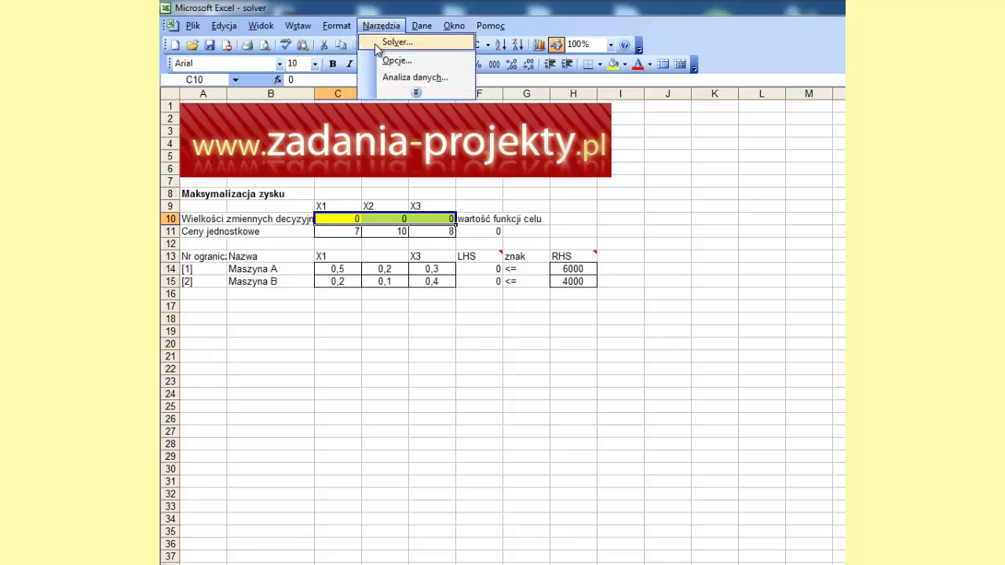
click(373, 93)
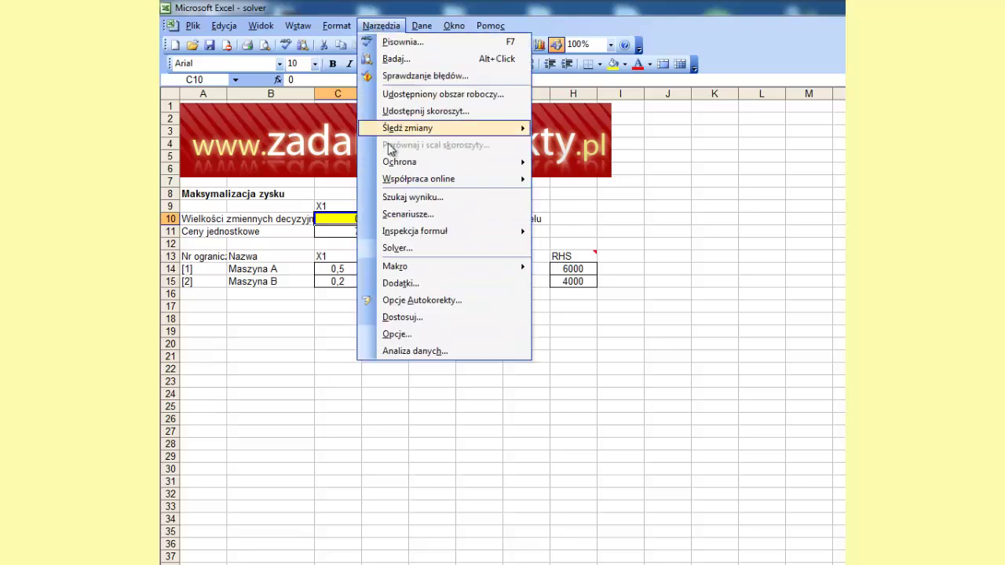
click(412, 284)
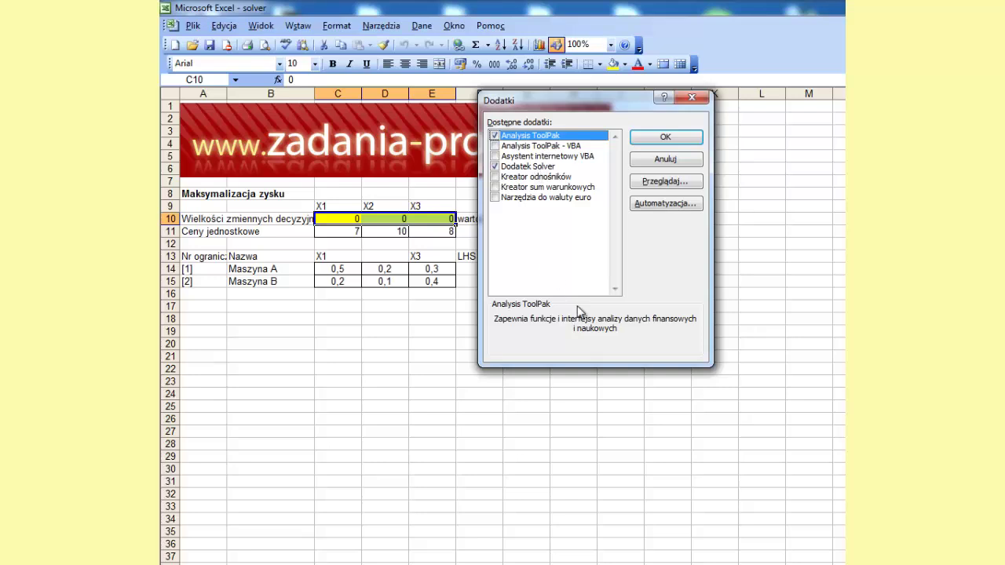
click(650, 139)
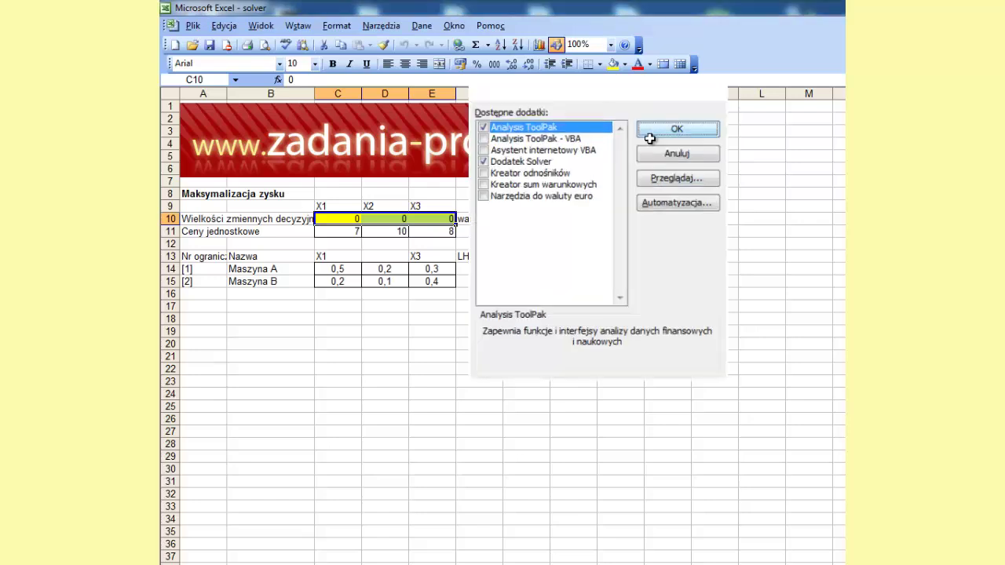
- Examine the profit maximization model's title, the decision variable cells C10:E10 with their X1–X3 headers, and the unit prices in C11:E11
click(344, 270)
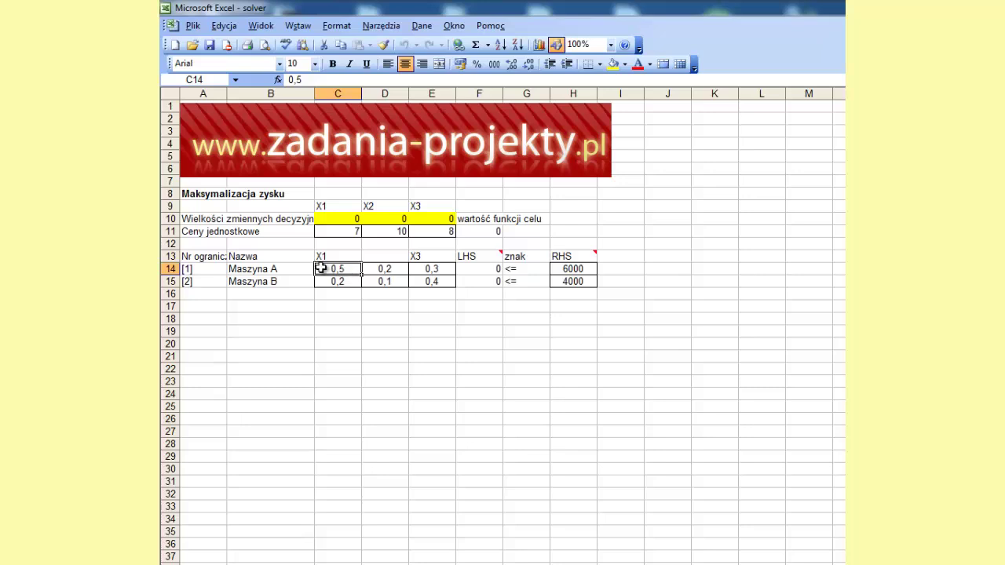
click(195, 197)
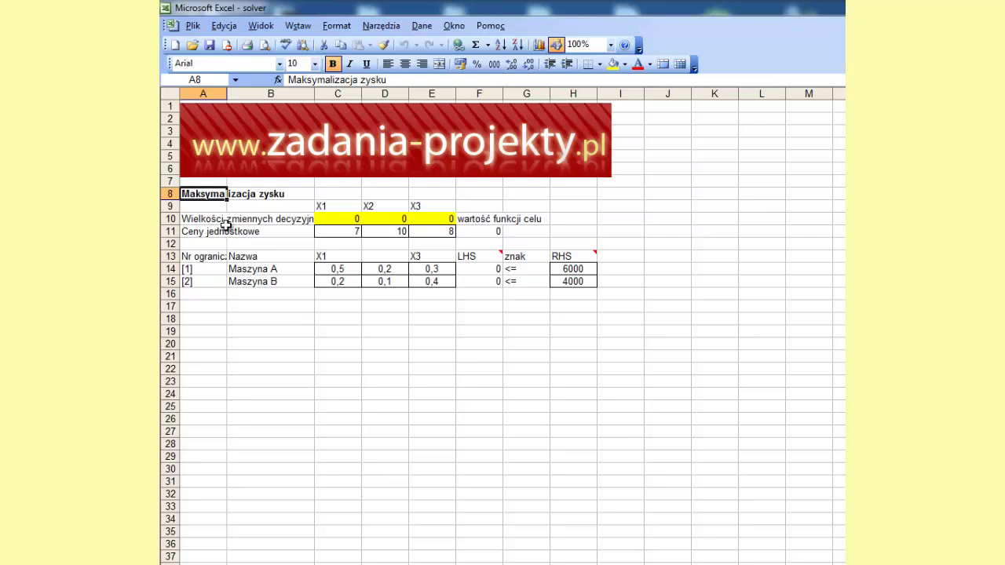
click(210, 230)
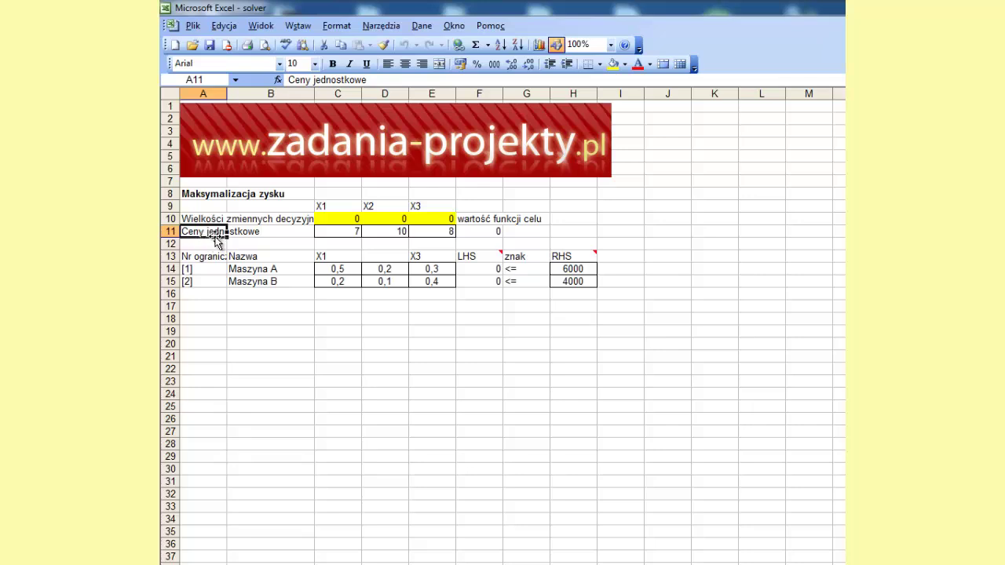
click(326, 217)
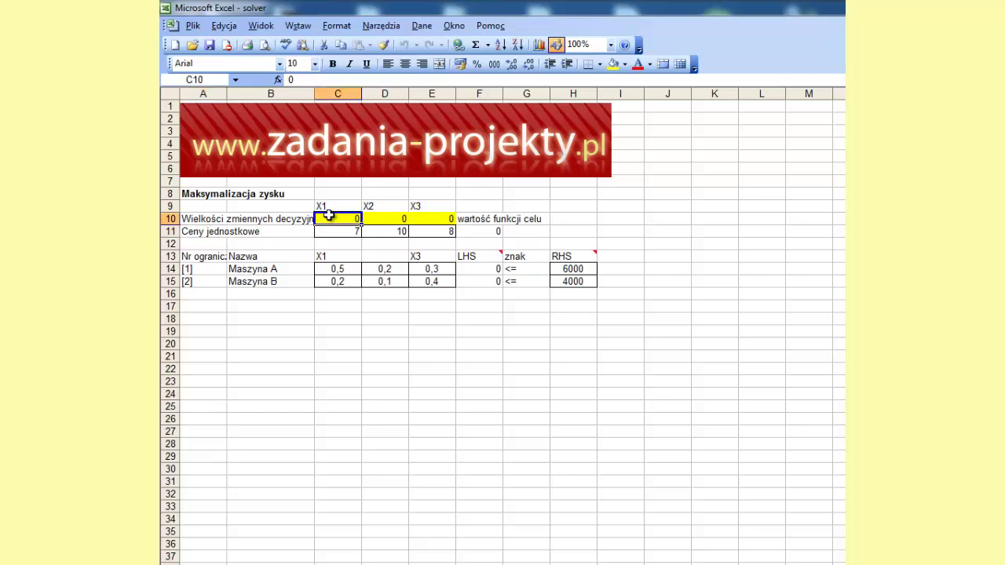
drag(363, 218, 419, 218)
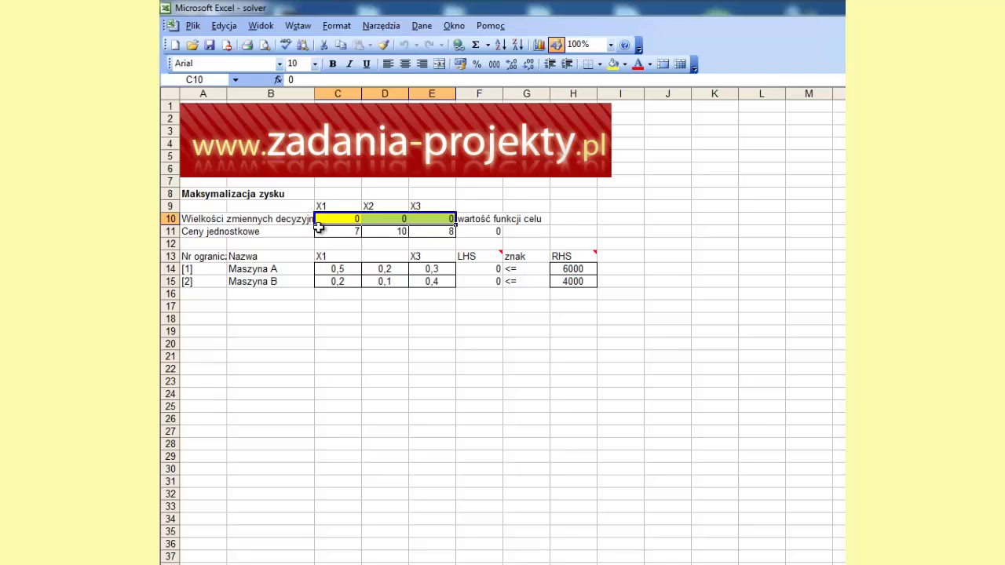
drag(336, 206, 434, 205)
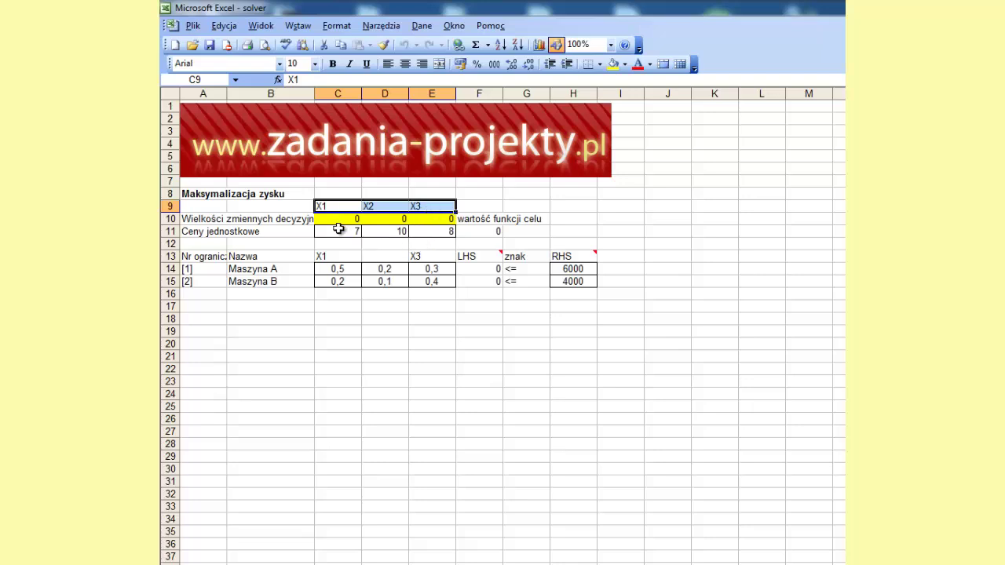
drag(338, 229, 422, 235)
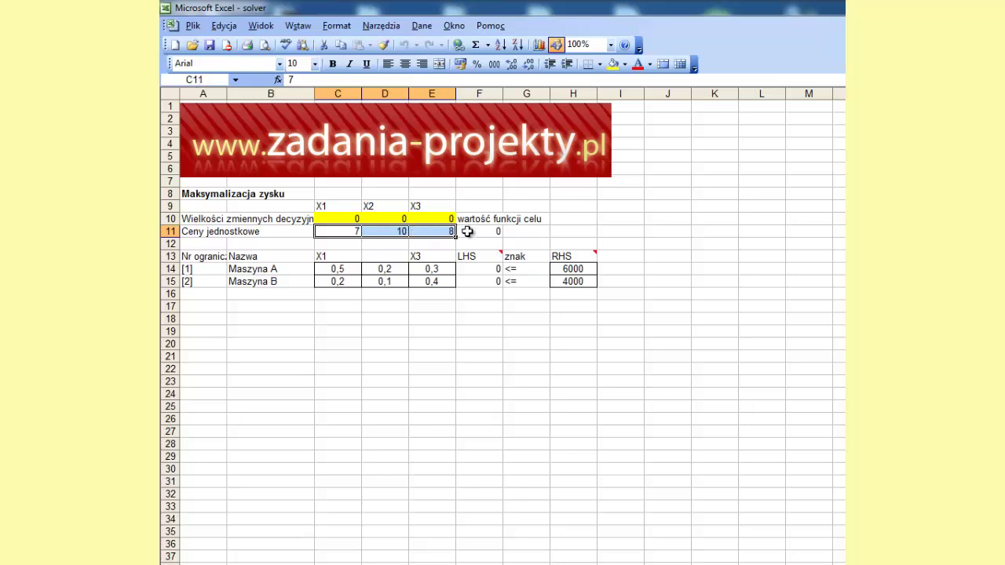
- Inspect the objective function formula in F11 and the two ranges it multiplies, leaving the formula as it is
double_click(471, 232)
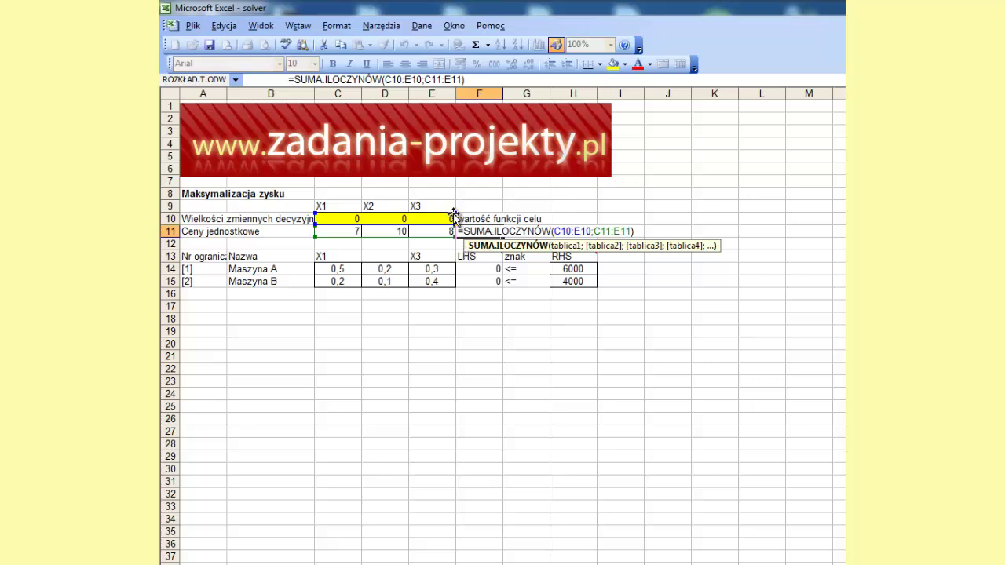
drag(336, 234, 422, 236)
drag(437, 214, 435, 216)
key(ctrl+Return)
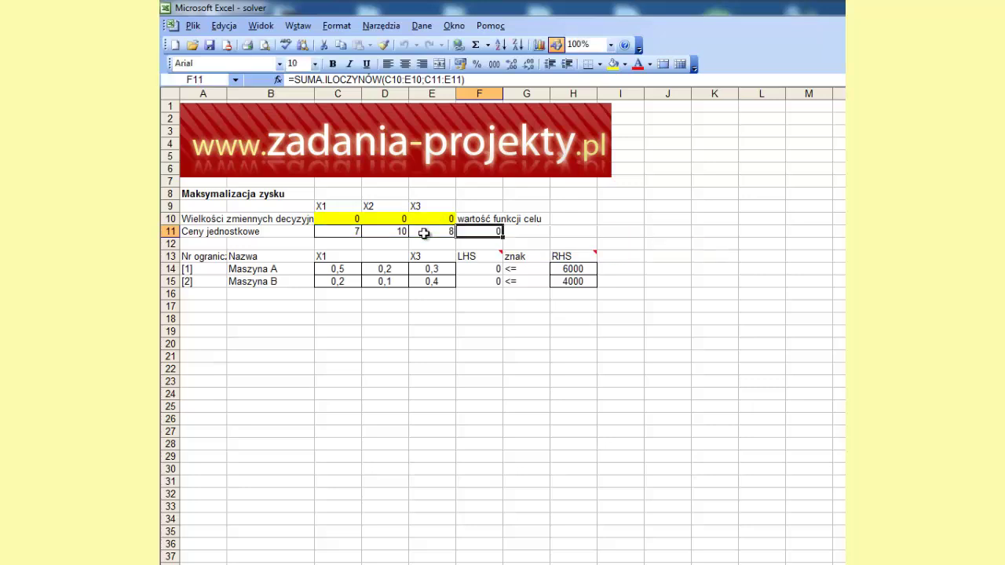
- Test the model by entering 1 for X3 in E10, and set that cell back to 0
click(437, 219)
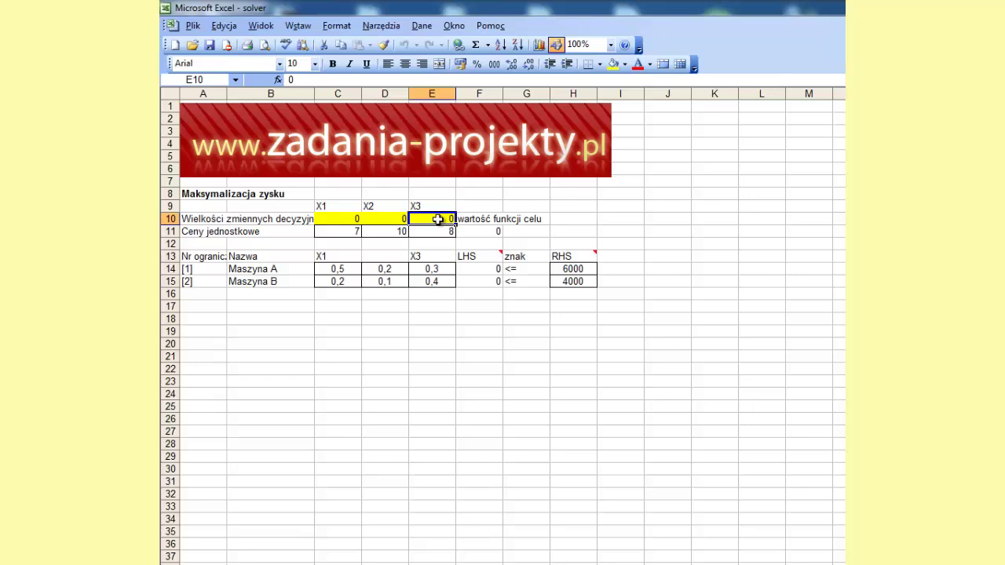
text(1)
click(509, 255)
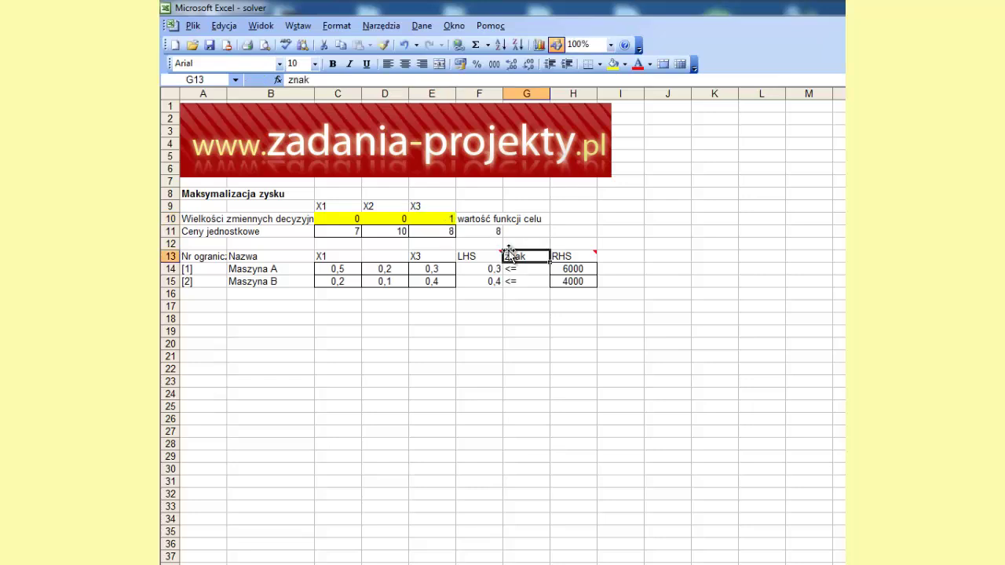
click(444, 220)
text(0)
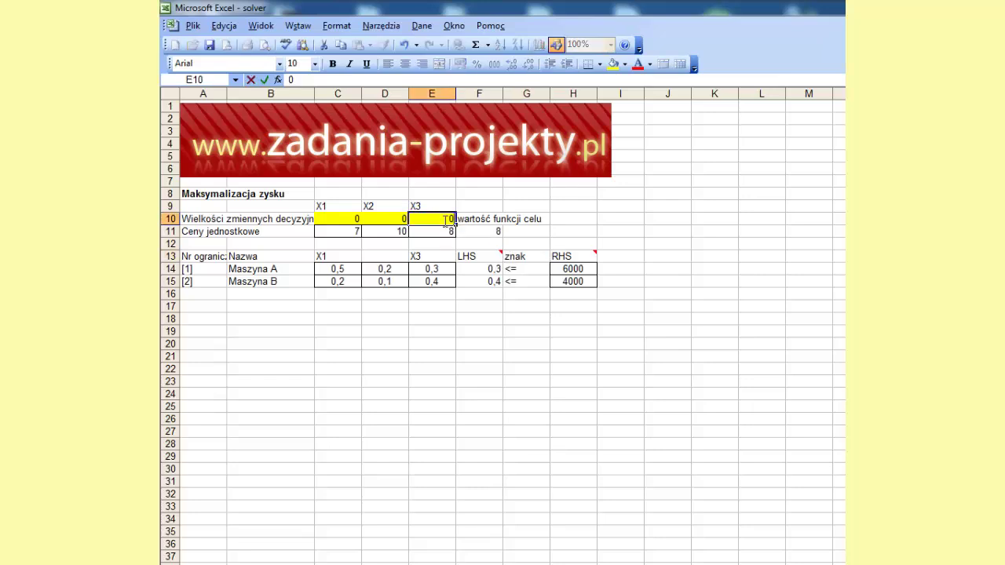
key(Return)
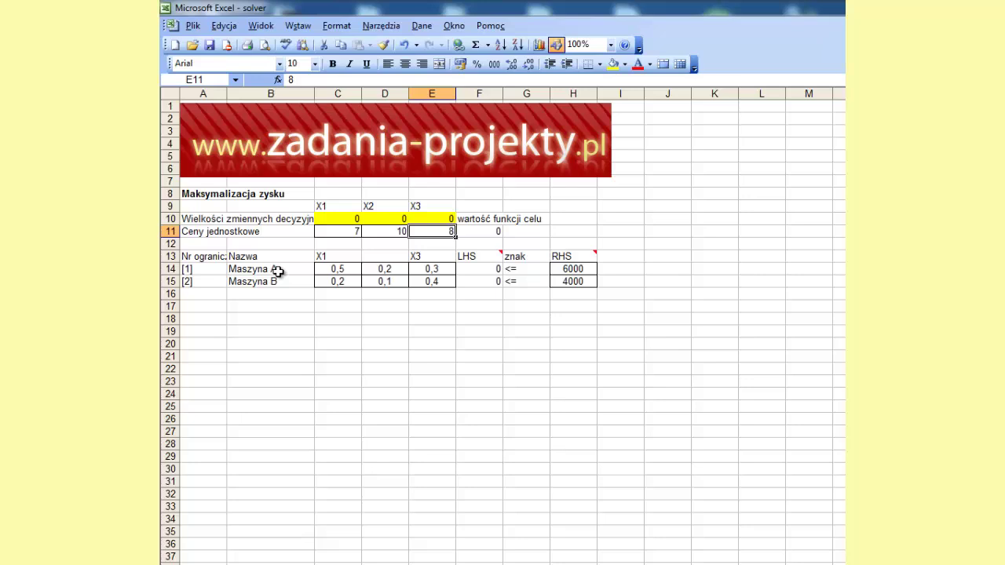
- Review the variables and unit prices in C10:E11, the constraint numbers and names in rows 13–15, and the first Maszyna A coefficients
drag(330, 220, 425, 236)
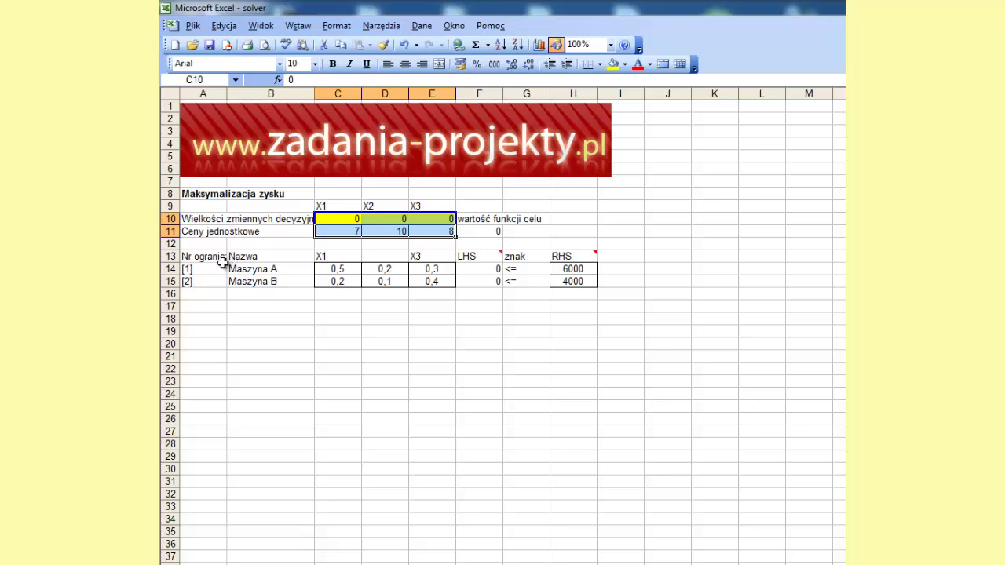
mouse_move(219, 260)
mouse_down()
mouse_move(198, 275)
mouse_move(212, 275)
mouse_up()
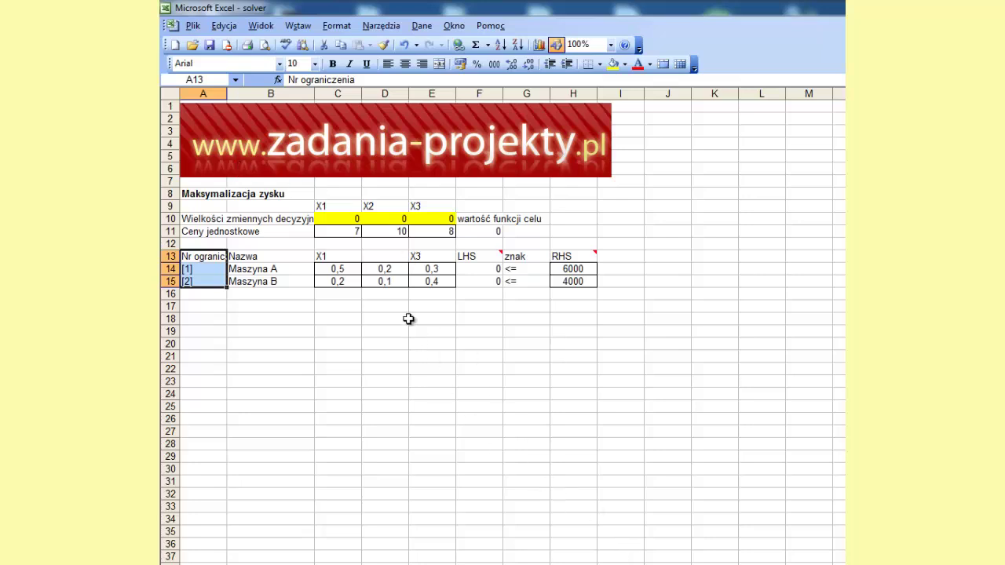
drag(208, 257, 203, 278)
drag(264, 259, 259, 284)
drag(335, 268, 381, 269)
- Fill in the missing header of the constraint table in D13 as x2
click(376, 257)
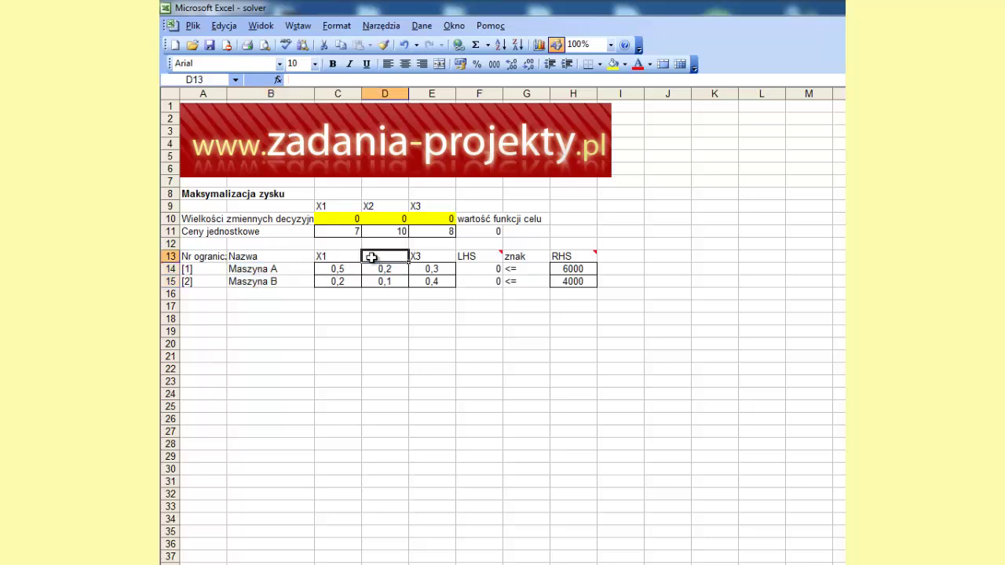
text(x2)
key(Return)
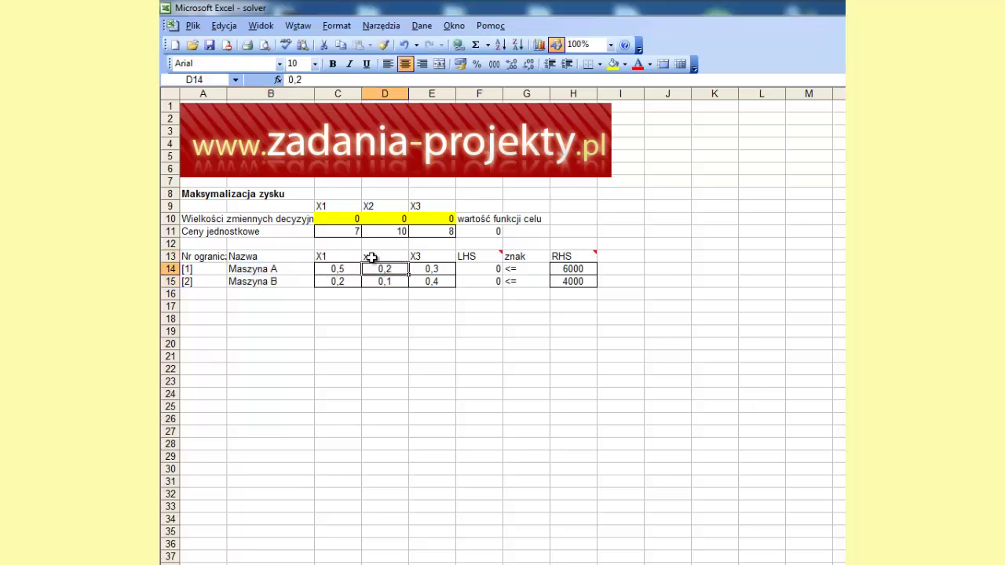
- Examine the machine constraints in rows 14 and 15: the coefficients, the inequality signs, the RHS limits and the LHS column
drag(335, 268, 424, 280)
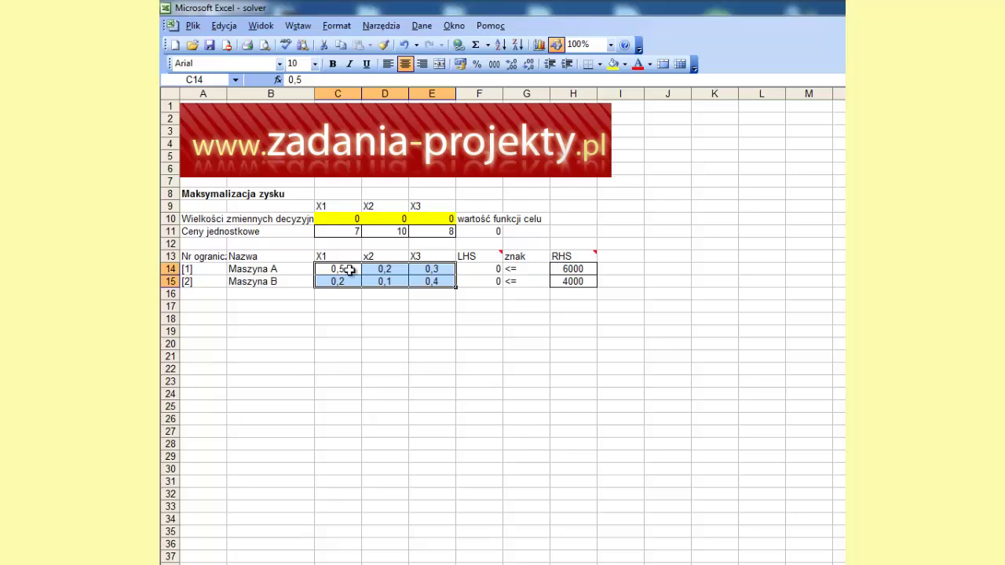
drag(347, 270, 424, 283)
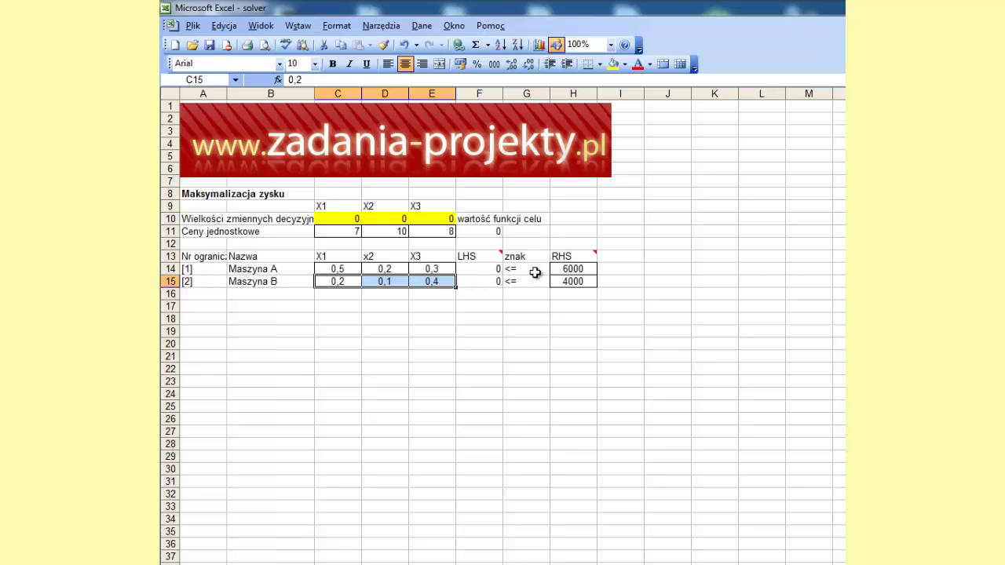
drag(529, 272, 525, 280)
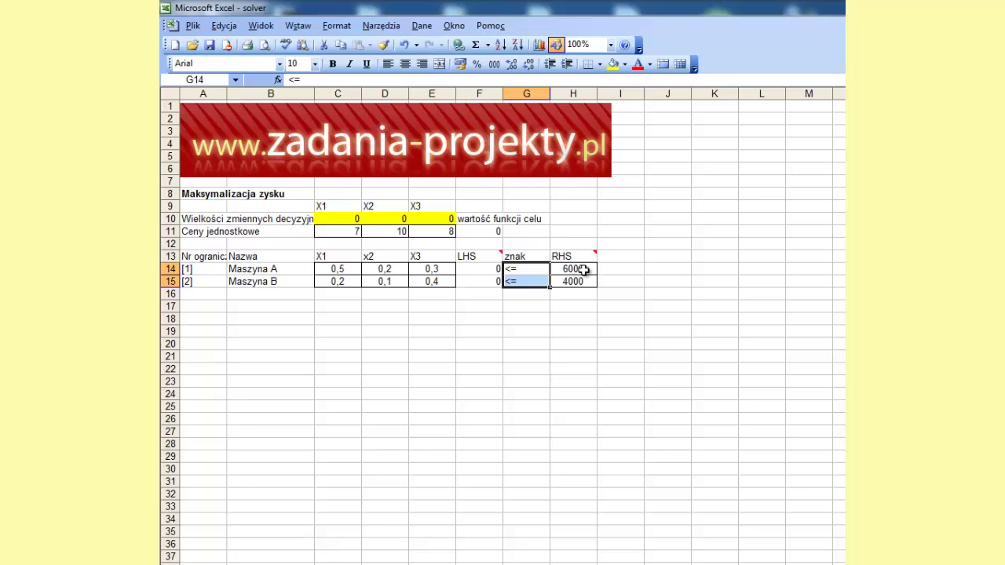
drag(584, 269, 575, 281)
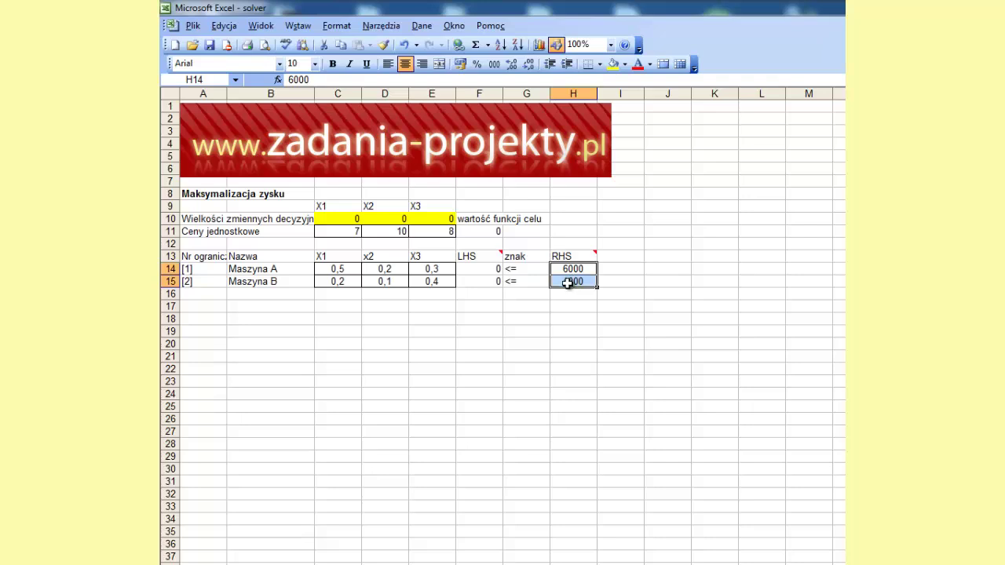
click(484, 256)
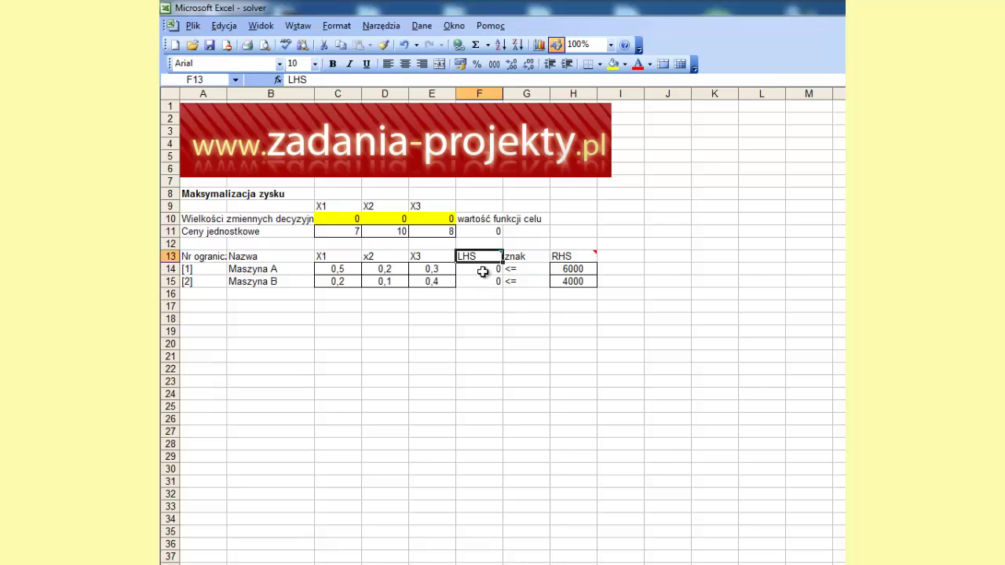
mouse_move(491, 262)
click(301, 270)
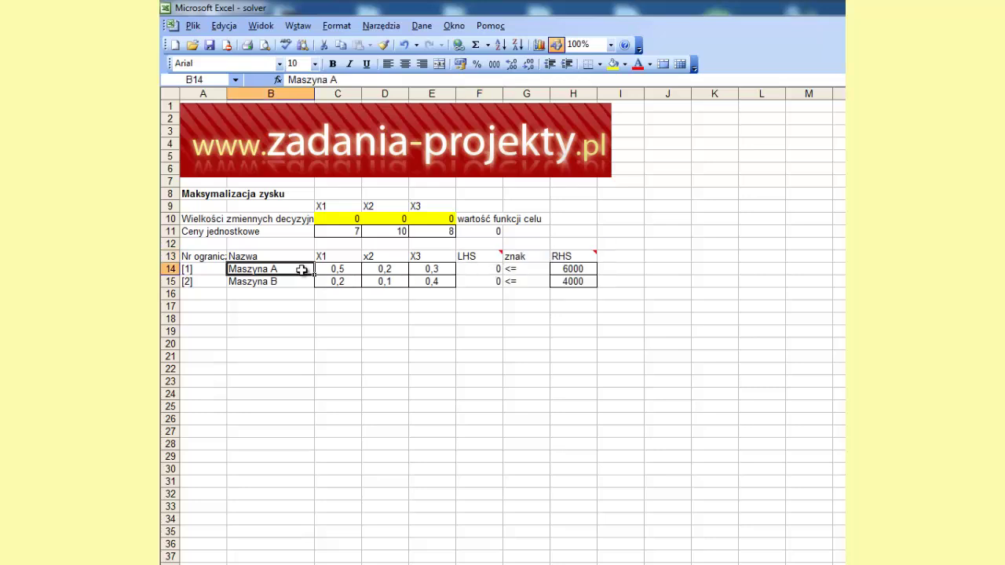
- Enter 100 for X3 in E10, and examine the LHS formulas in F14:F15 and the Maszyna A inequality sign
click(444, 218)
text(100)
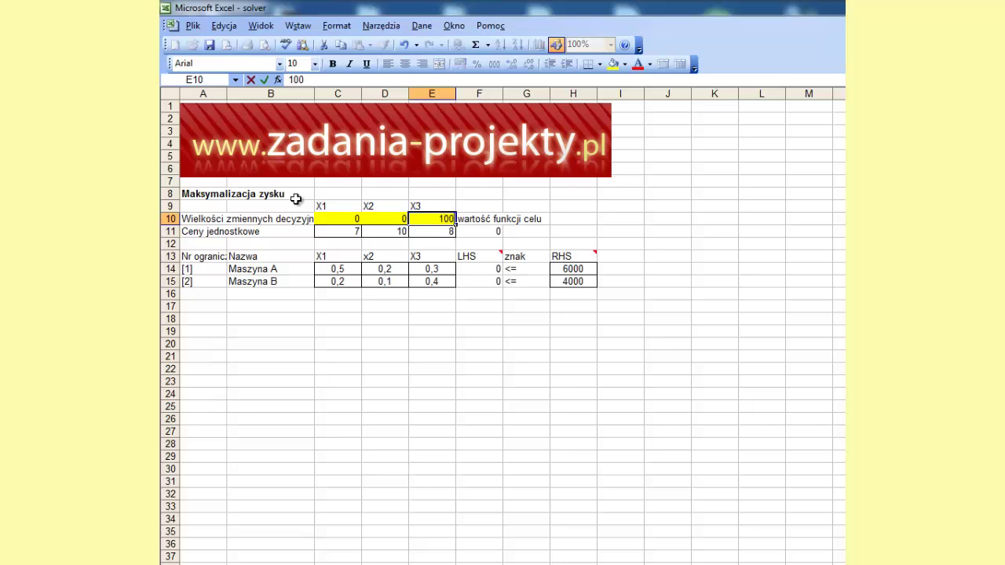
key(Return)
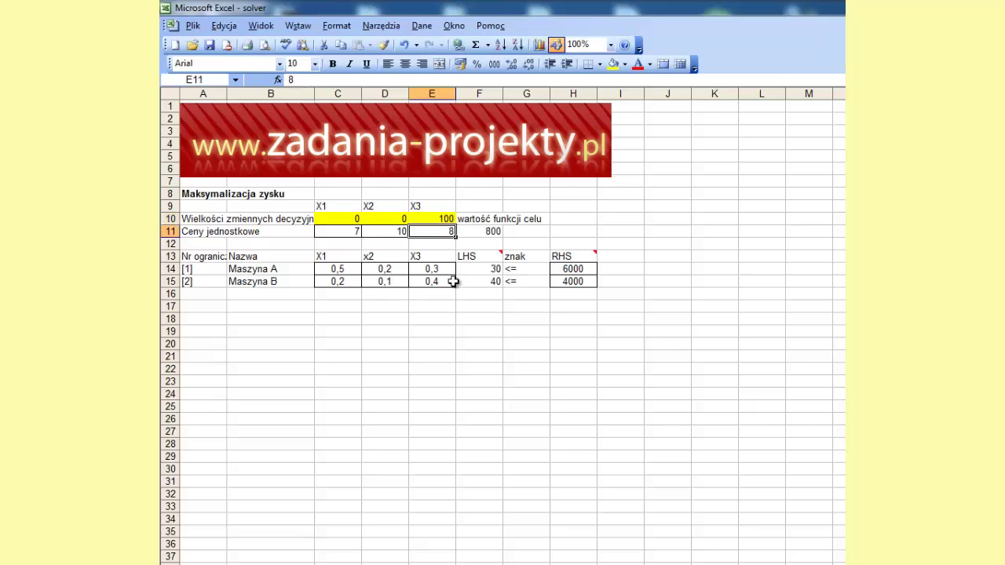
click(485, 280)
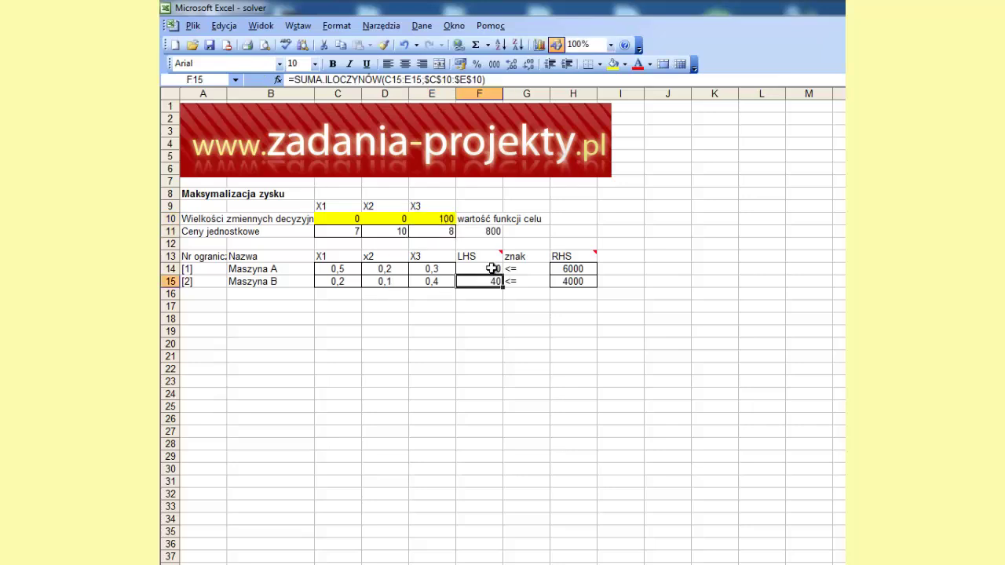
click(488, 268)
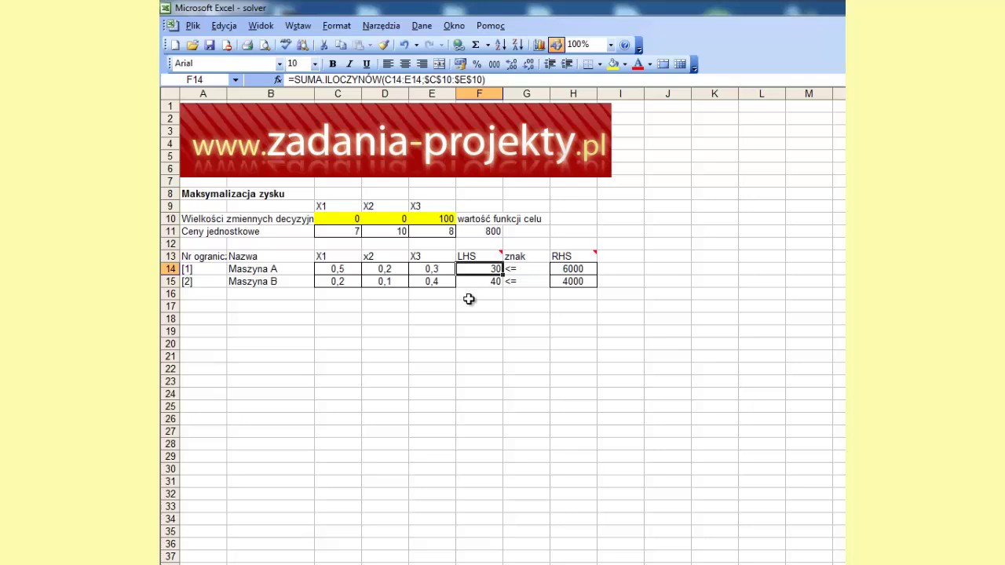
click(522, 273)
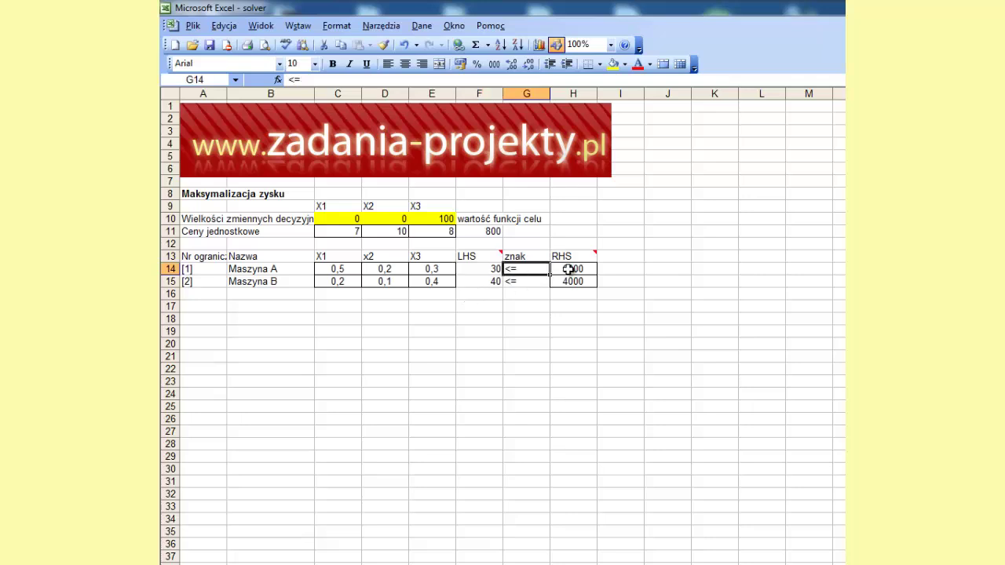
- Check the Maszyna A limit in H14 and the note on the RHS header, and reset X3 in E10 to 0
click(569, 268)
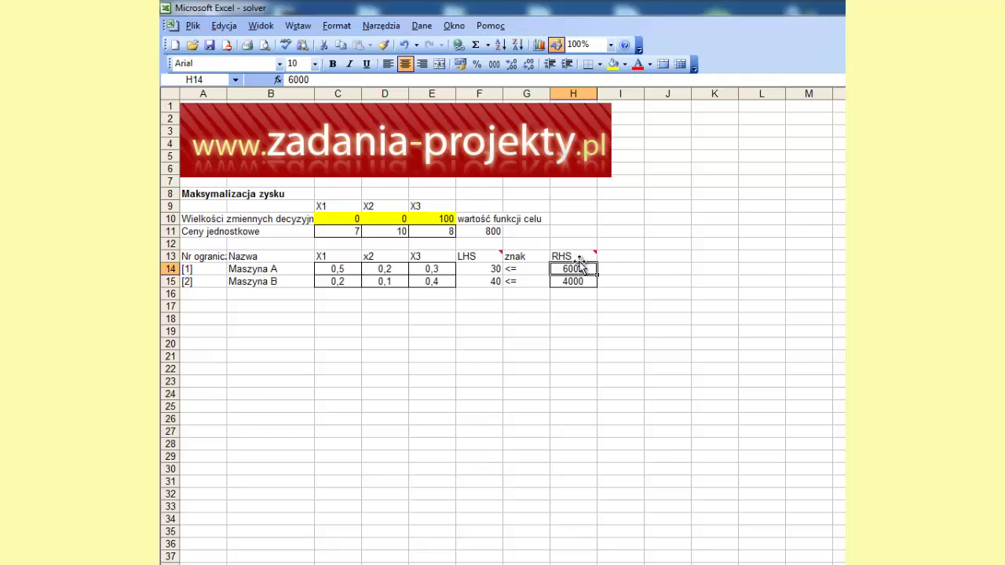
mouse_move(581, 256)
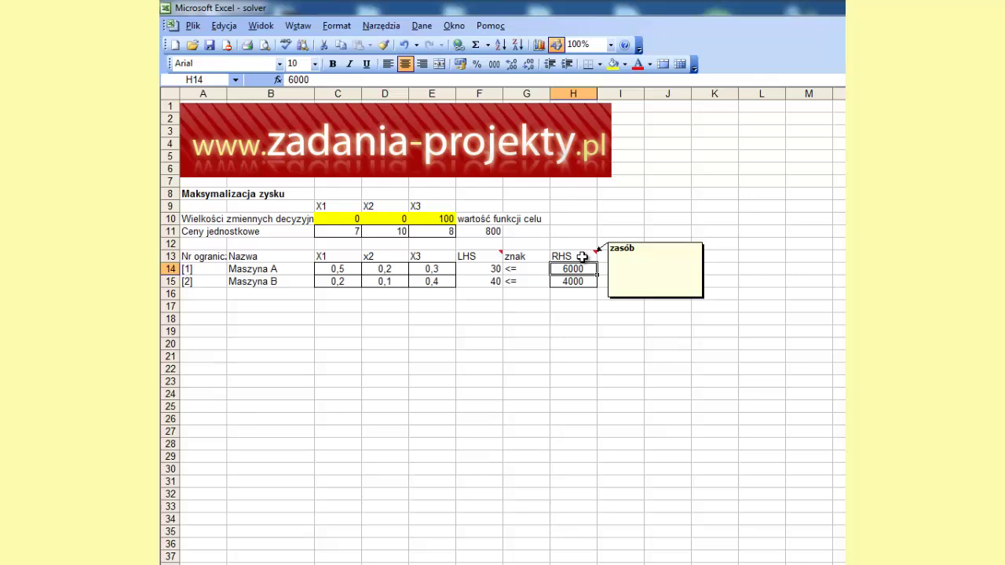
click(430, 219)
text(0)
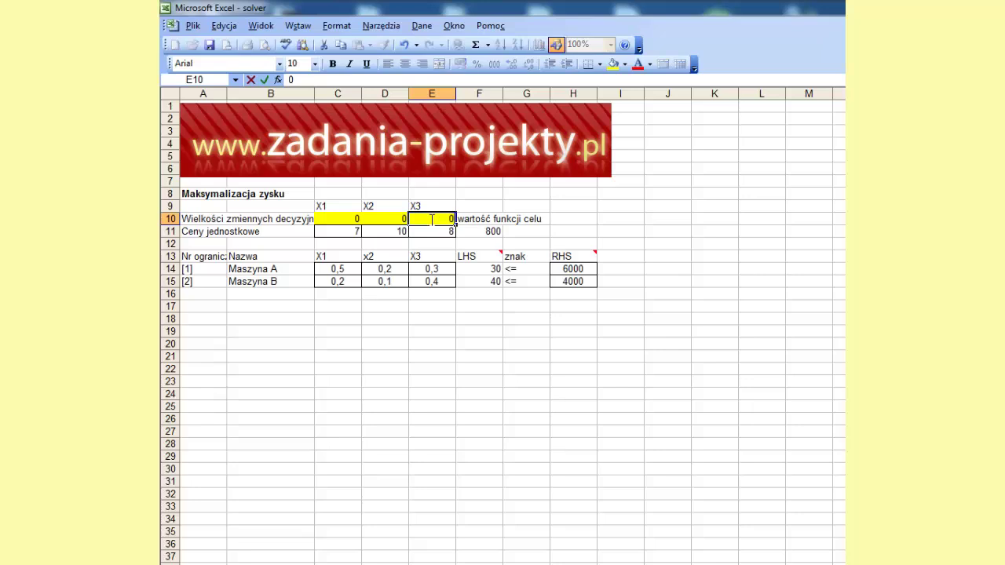
key(Return)
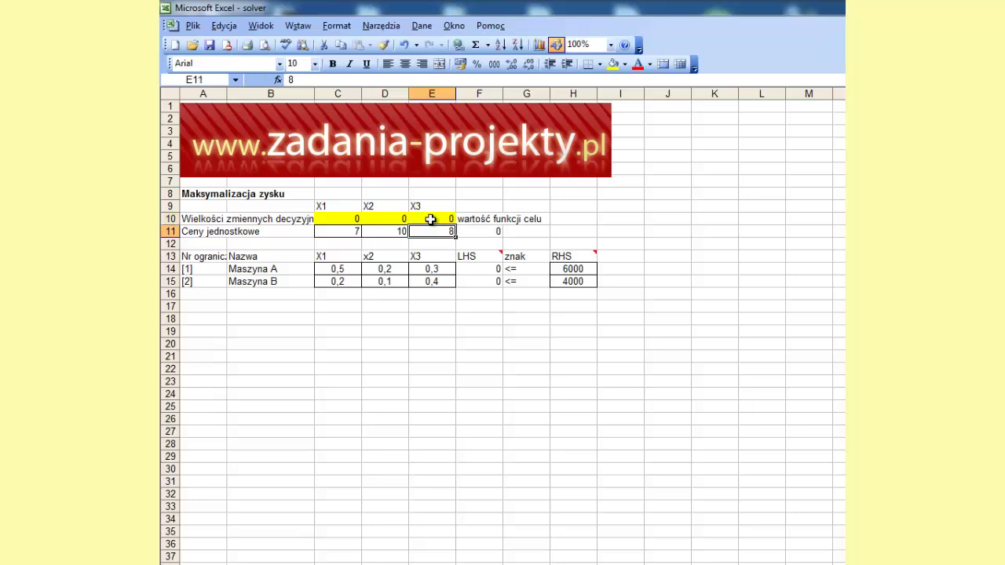
- Open the Solver parameters to view the current setup, and close them without solving
click(365, 29)
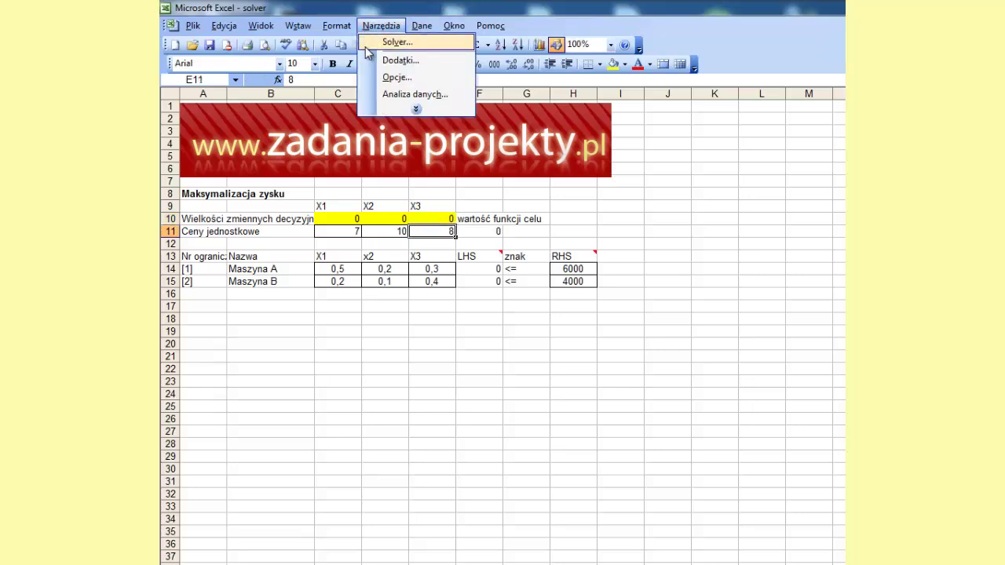
click(367, 46)
drag(479, 141, 265, 334)
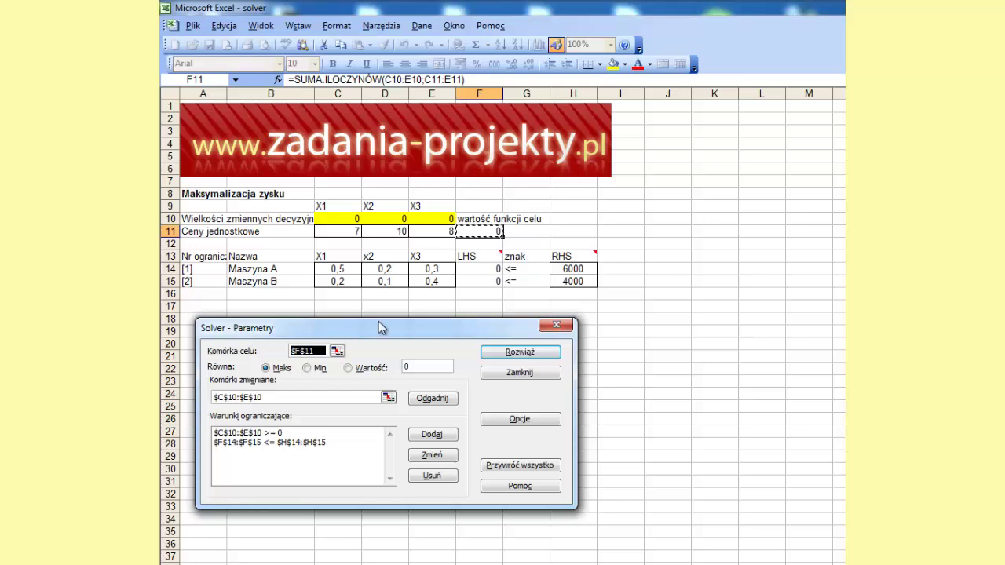
click(515, 375)
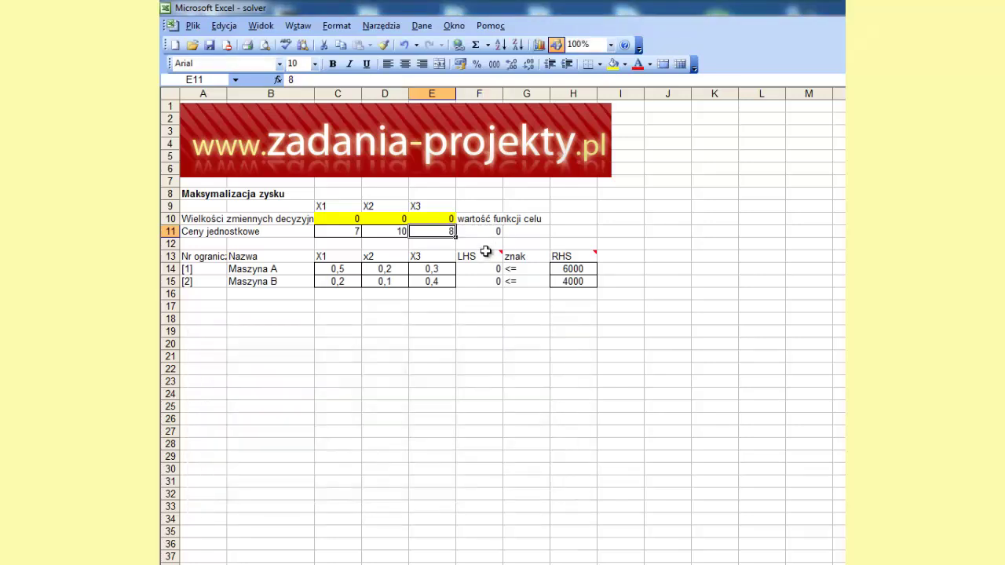
- Examine which ranges the LHS formulas in F14 and F15 multiply for Maszyna A and Maszyna B
click(480, 270)
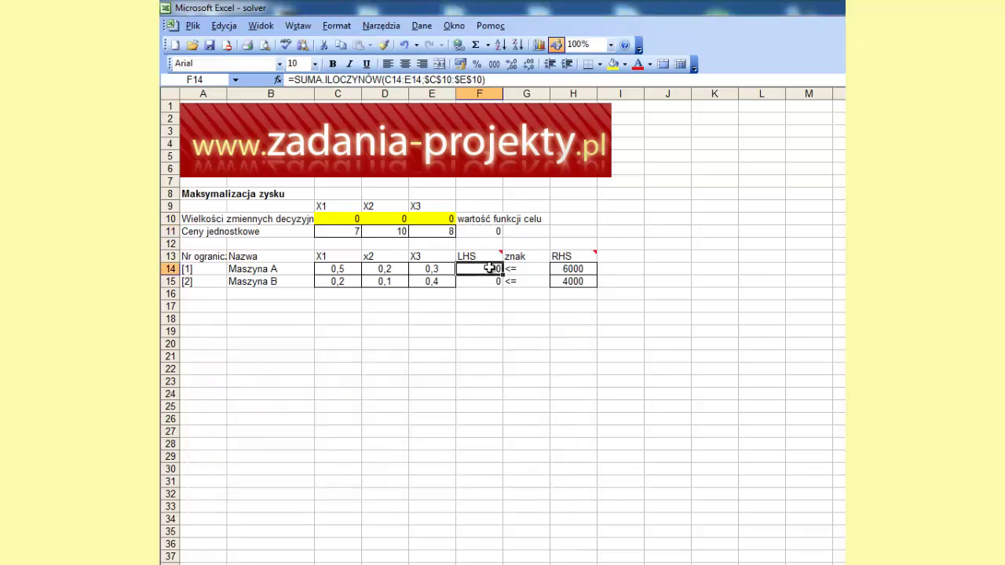
double_click(492, 268)
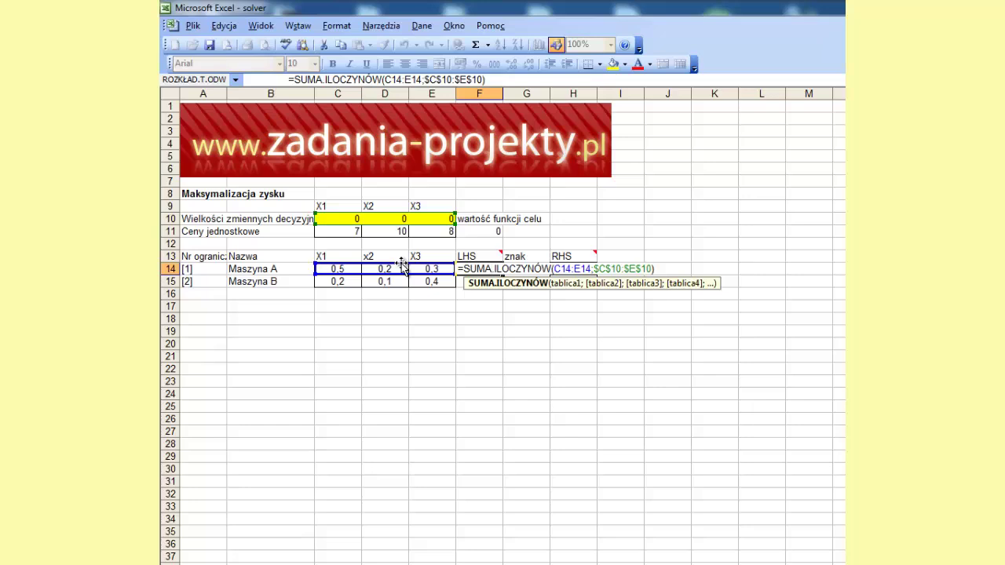
key(Return)
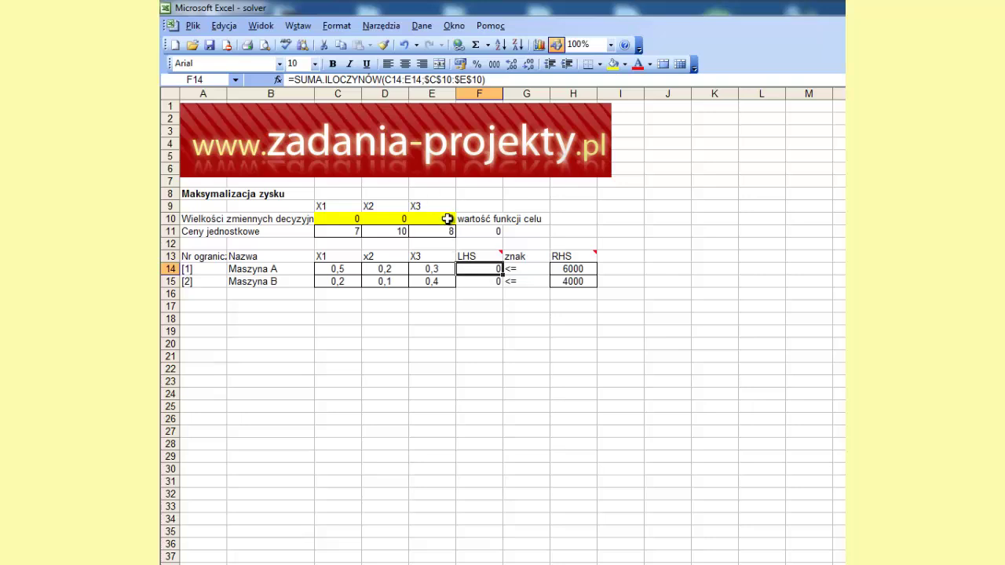
double_click(474, 282)
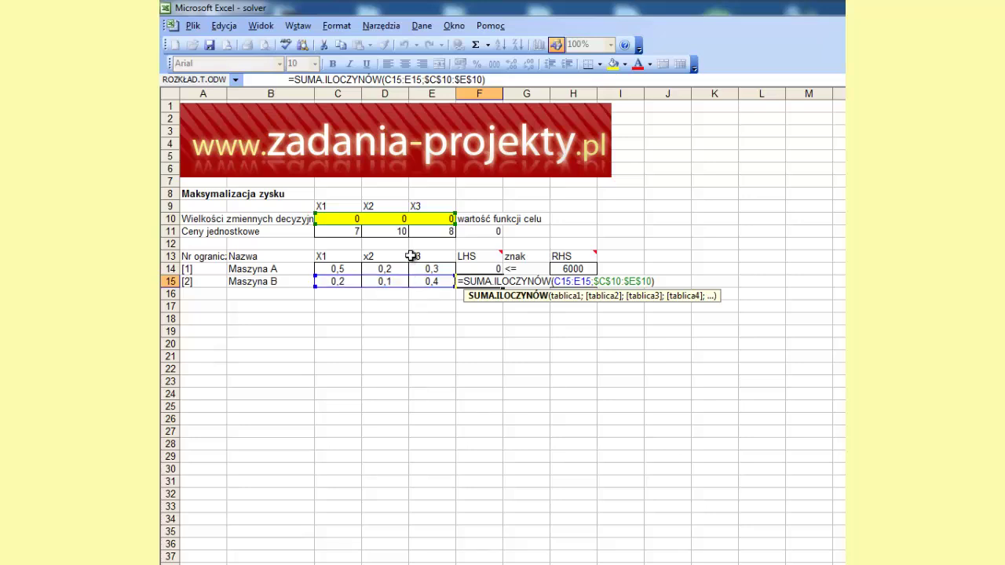
- Enter 1000 for X2 in D10 and check the LHS cells F14 and F15
click(442, 219)
click(380, 223)
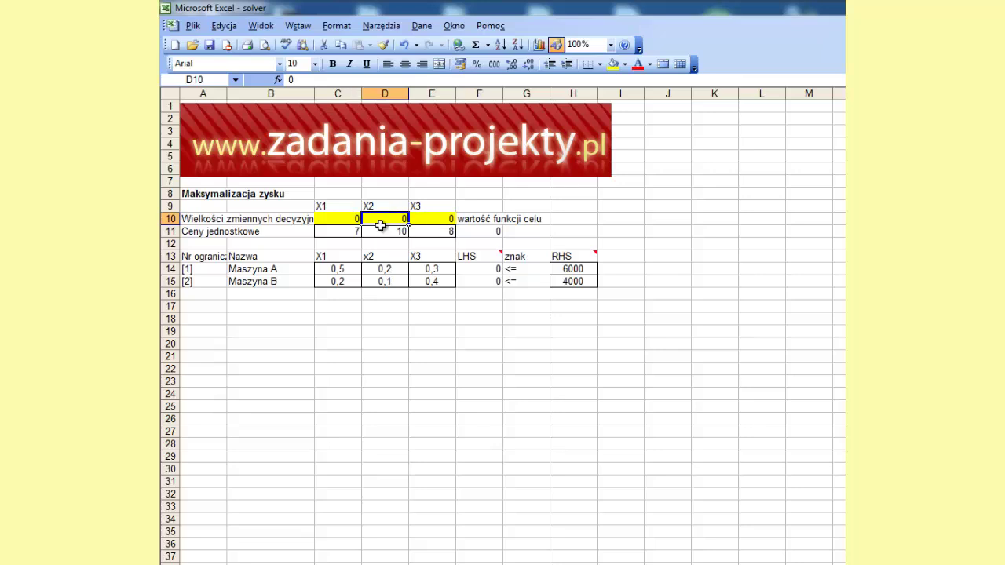
text(1000)
key(Return)
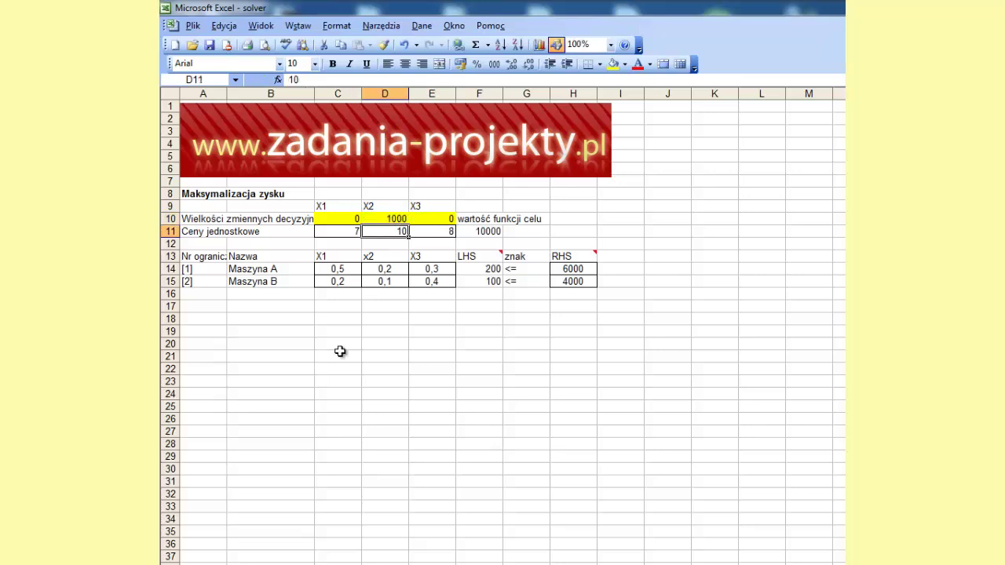
click(480, 266)
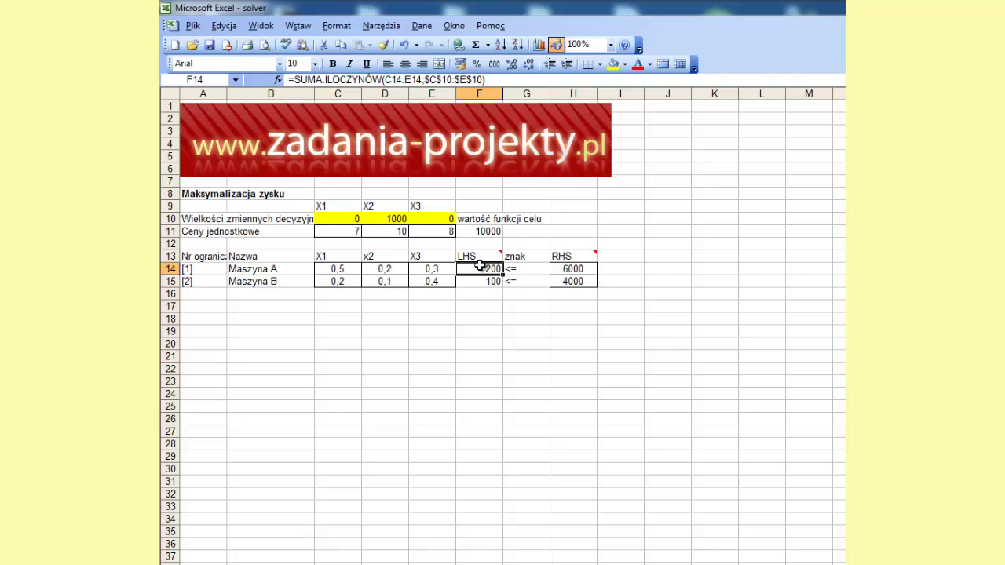
click(482, 279)
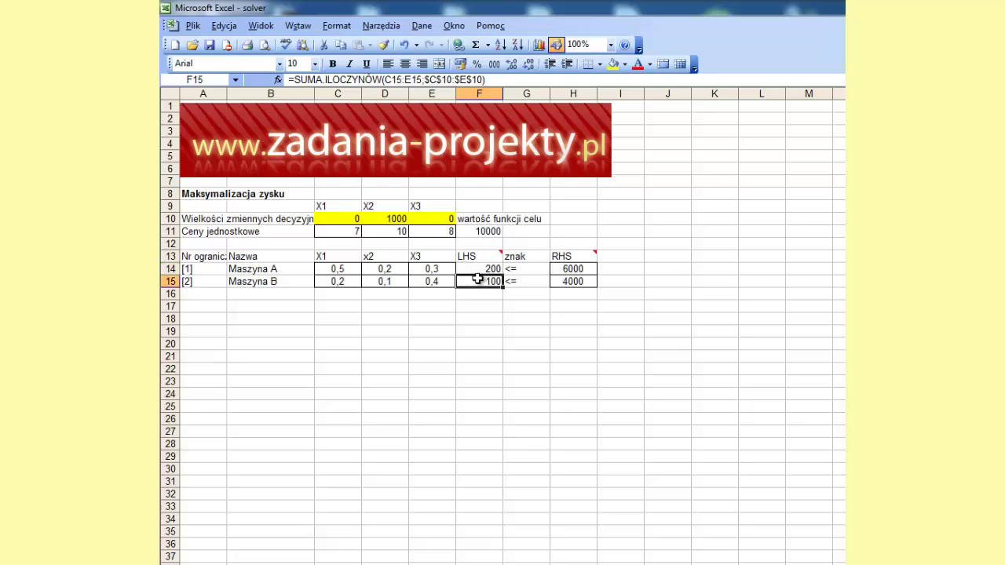
- Reset X2 in D10 to 0
click(387, 219)
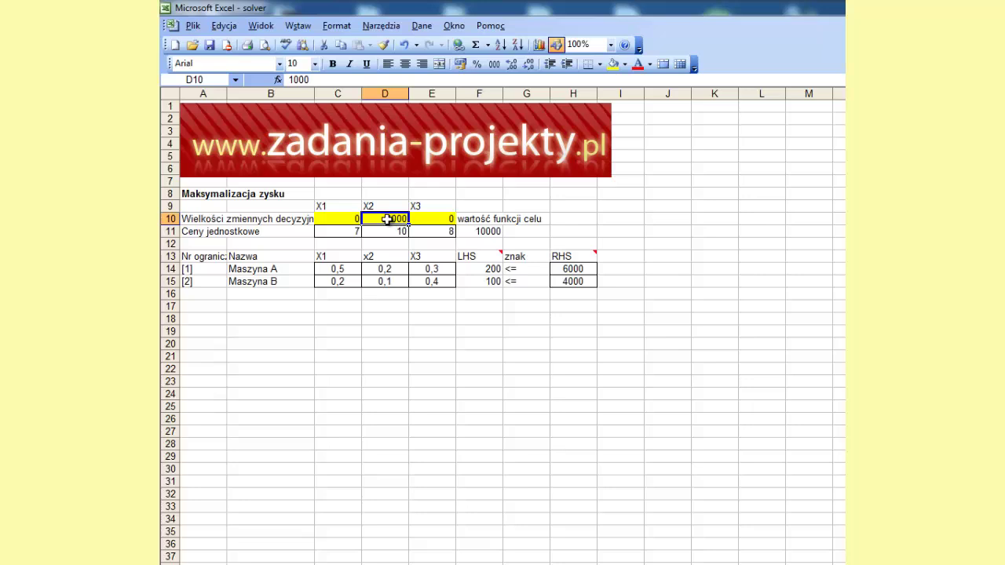
text(0)
key(Return)
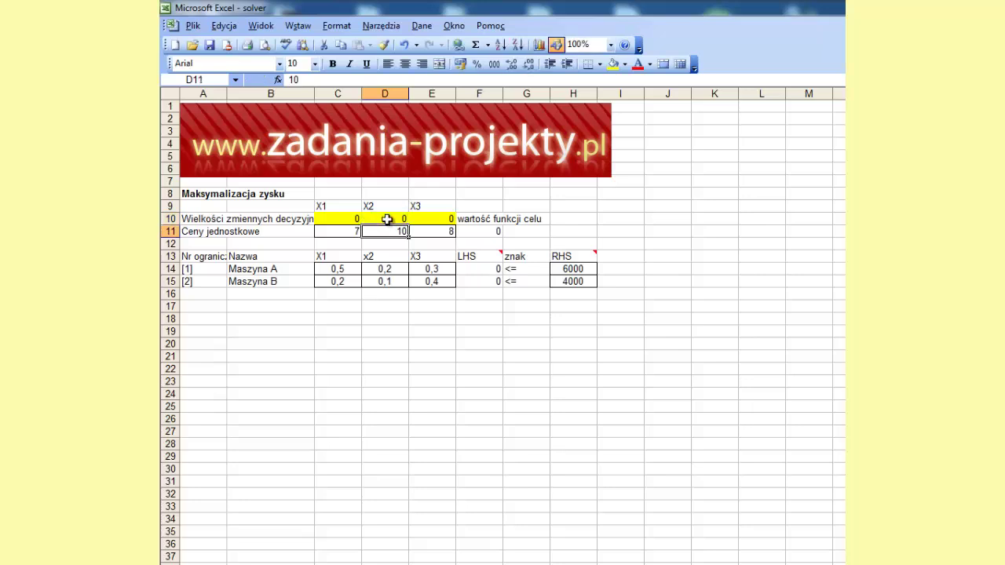
- Open the Solver parameters and try the Min and Wartość goals for target cell $F$11, ending with Maks selected
click(381, 26)
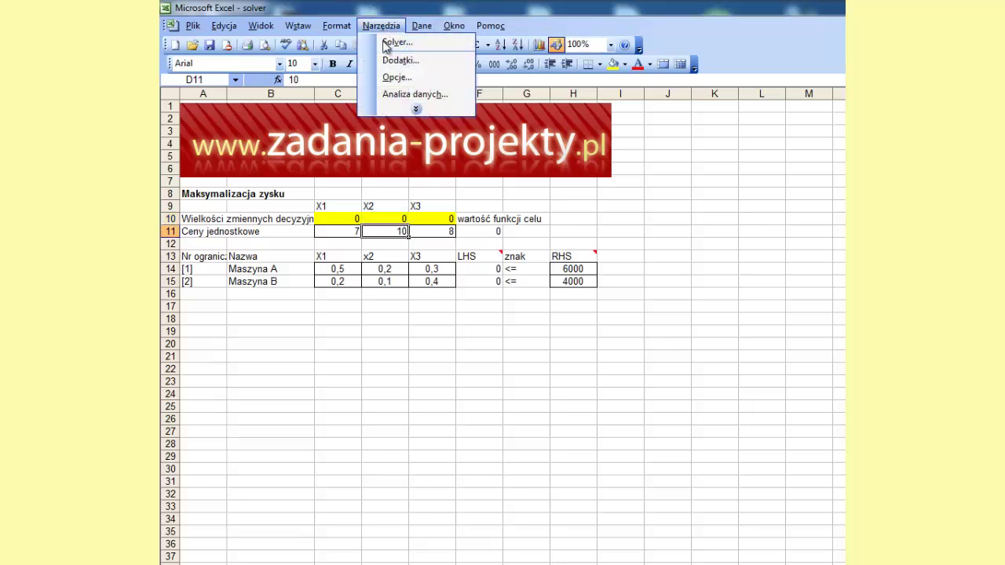
click(395, 42)
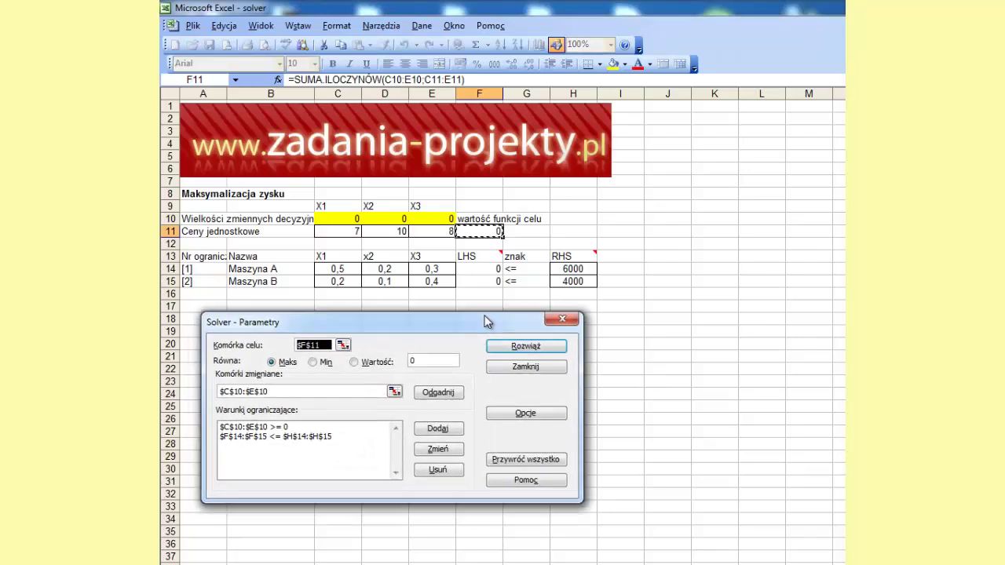
drag(486, 322, 491, 313)
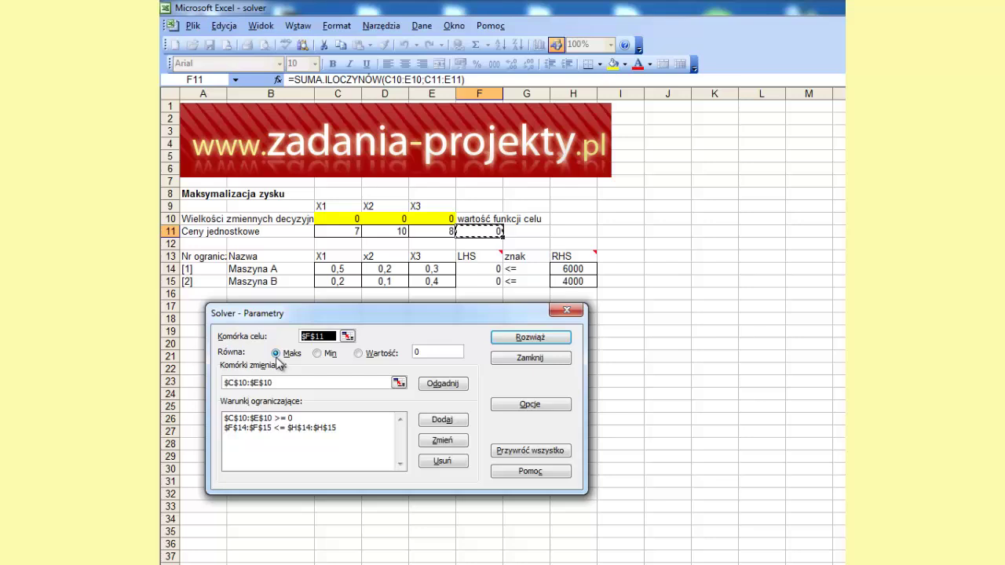
click(328, 358)
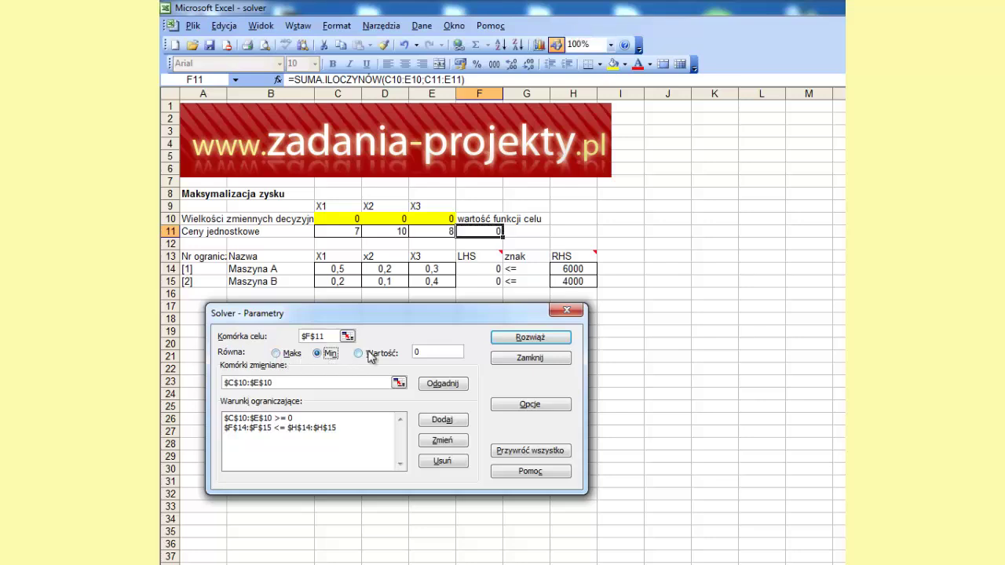
click(371, 355)
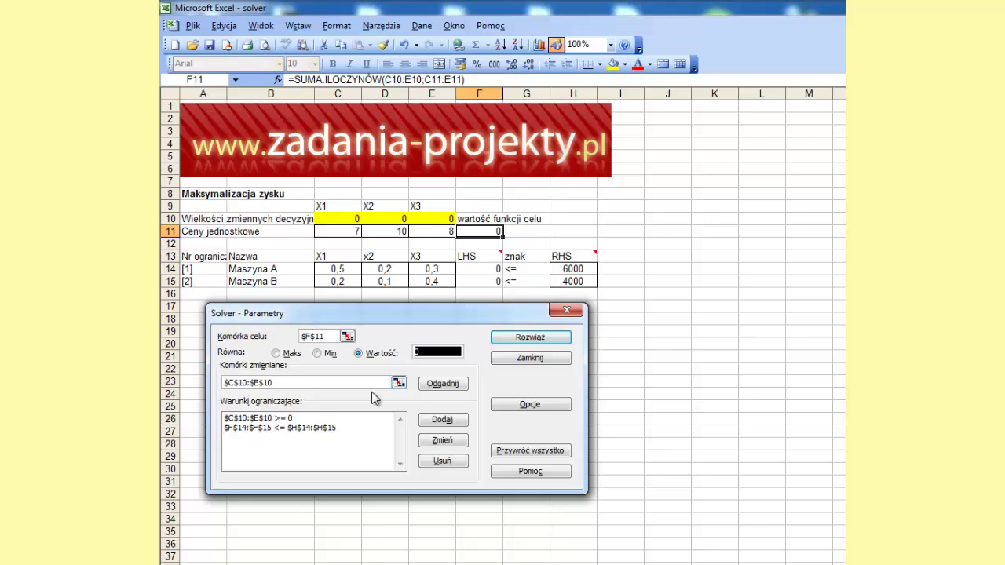
click(276, 355)
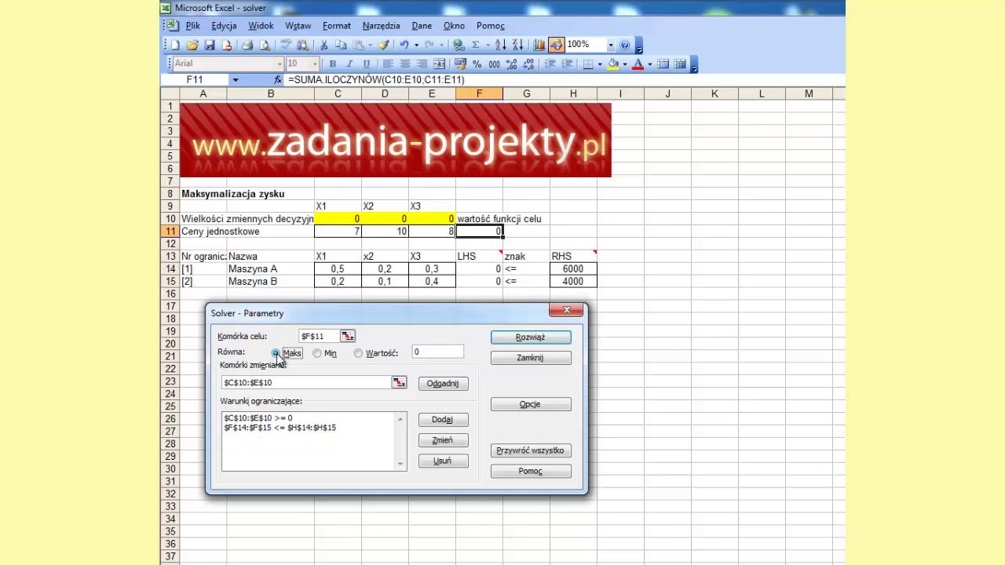
- Review the changing cells $C$10:$E$10 and the definition of the constraint $C$10:$E$10 >= 0
click(399, 383)
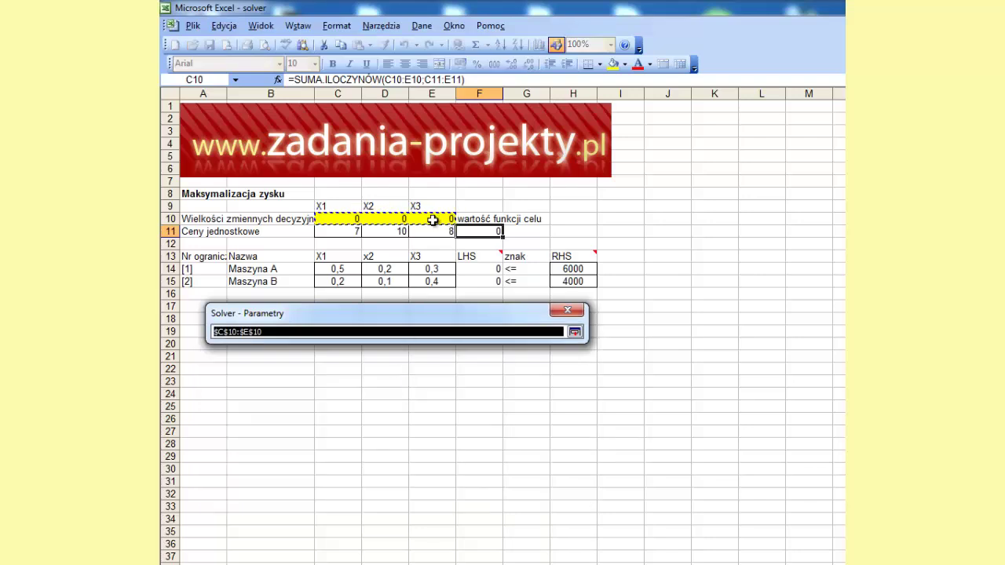
click(574, 333)
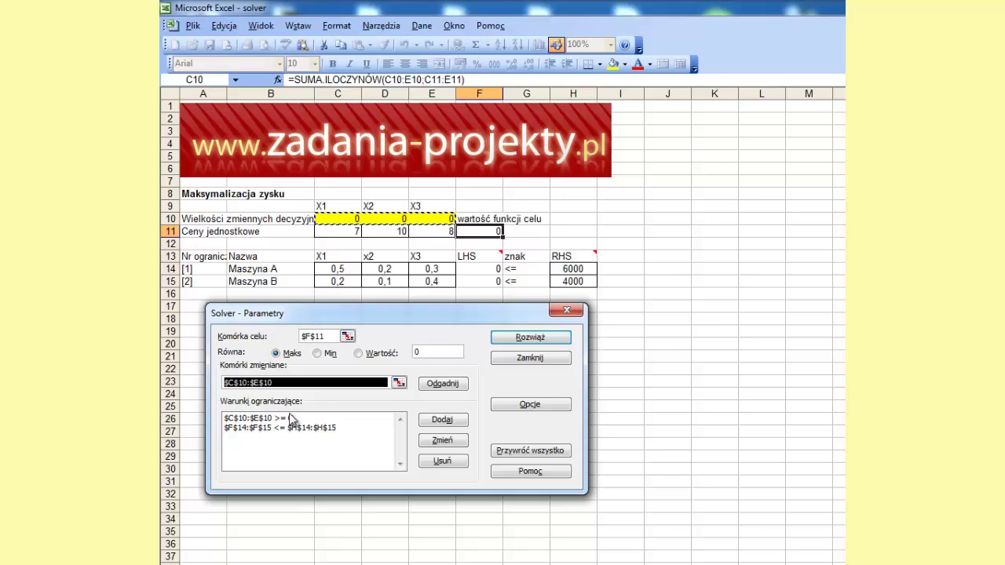
click(270, 428)
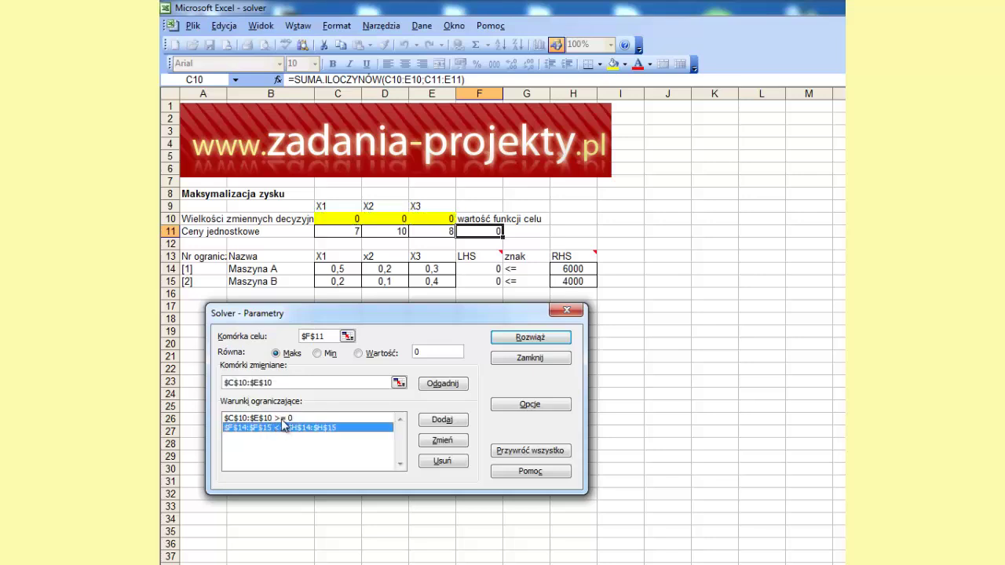
click(281, 418)
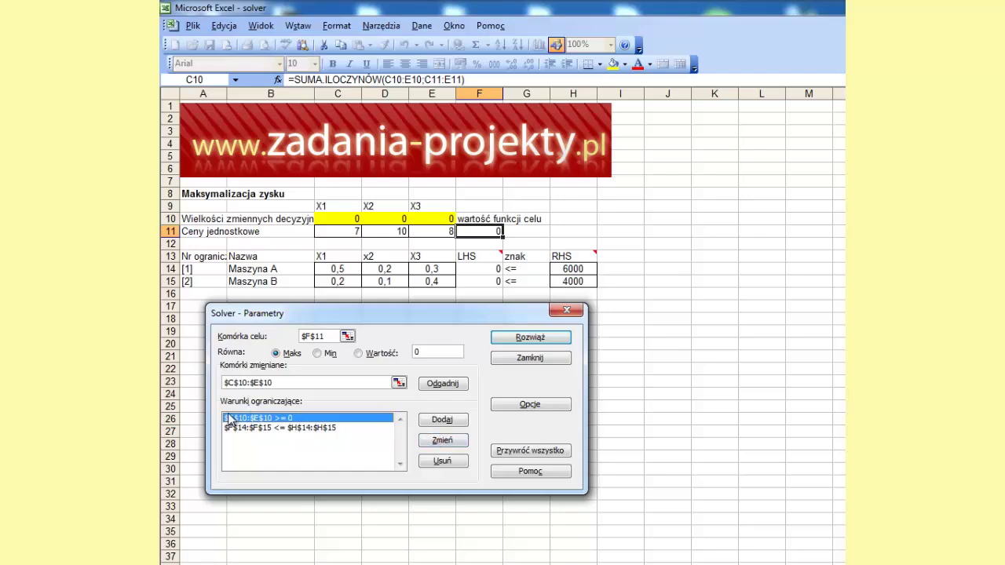
click(442, 440)
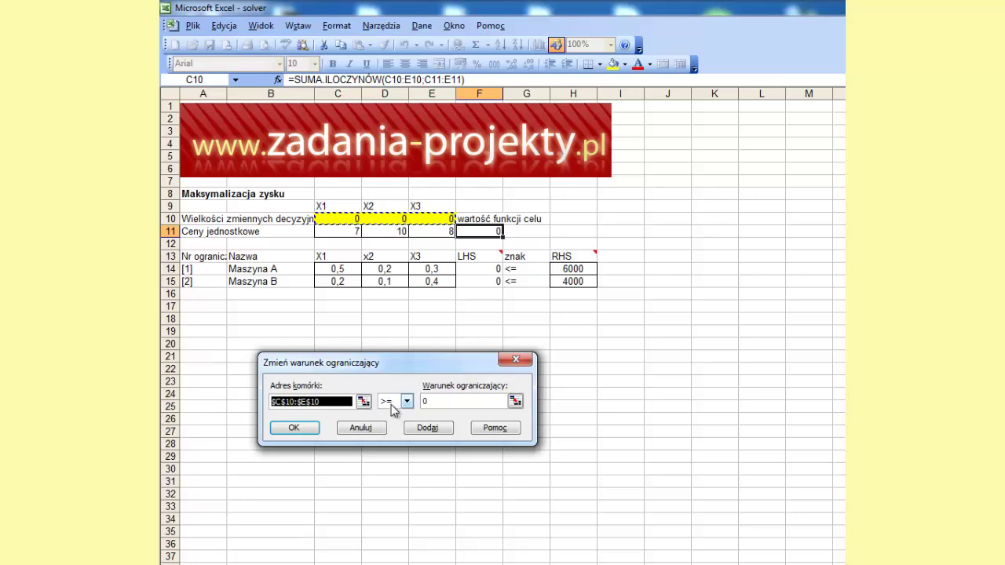
click(277, 431)
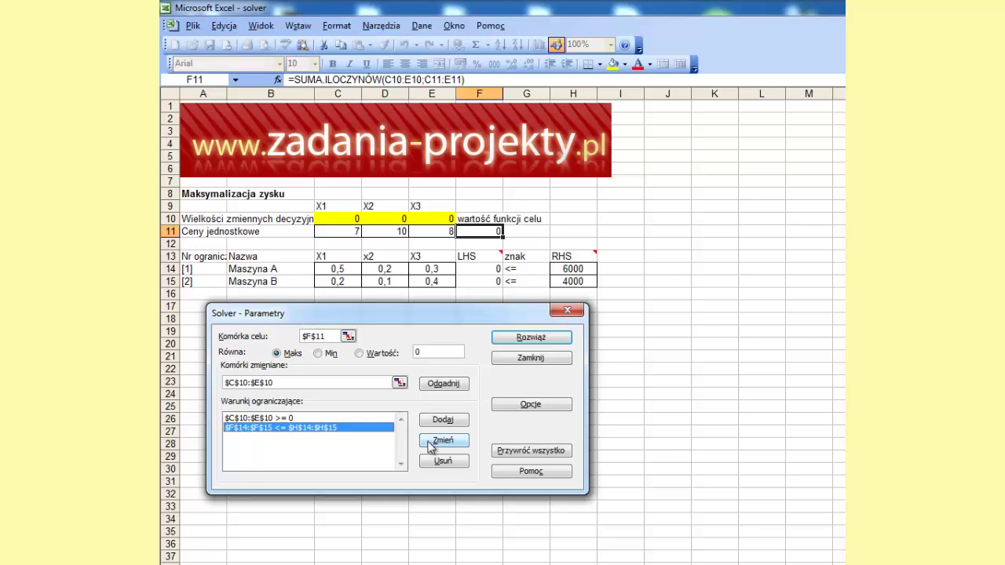
- Try redefining the machine constraint $F$14:$F$15 <= $H$14:$H$15 as $F$14 <= $H$14, and cancel the edit
click(438, 441)
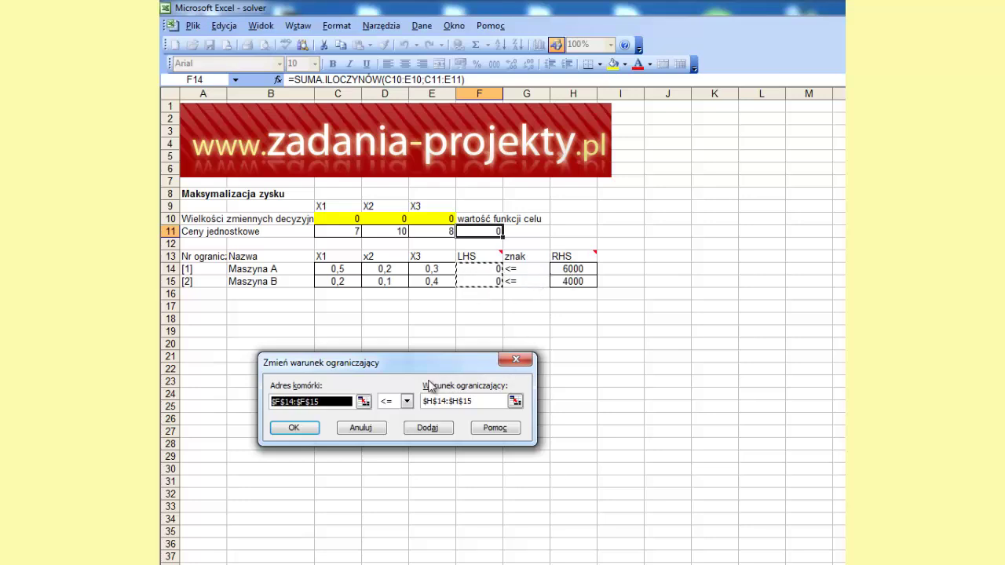
click(492, 266)
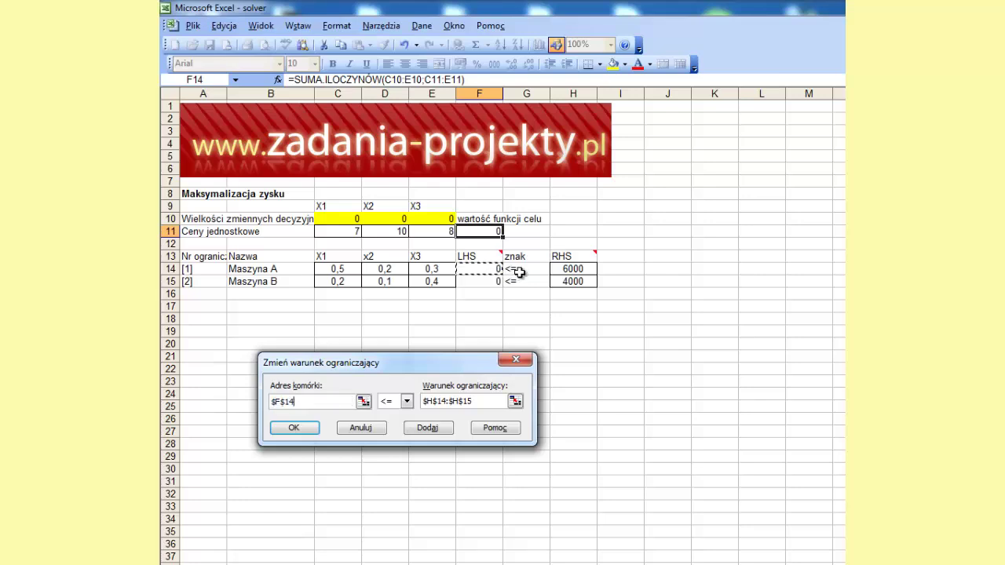
click(515, 401)
click(579, 269)
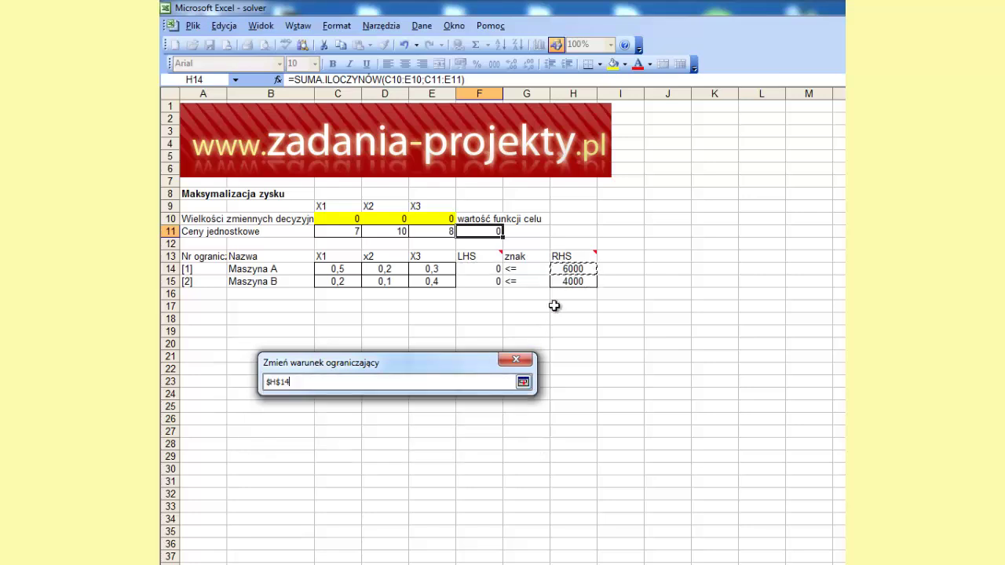
click(523, 381)
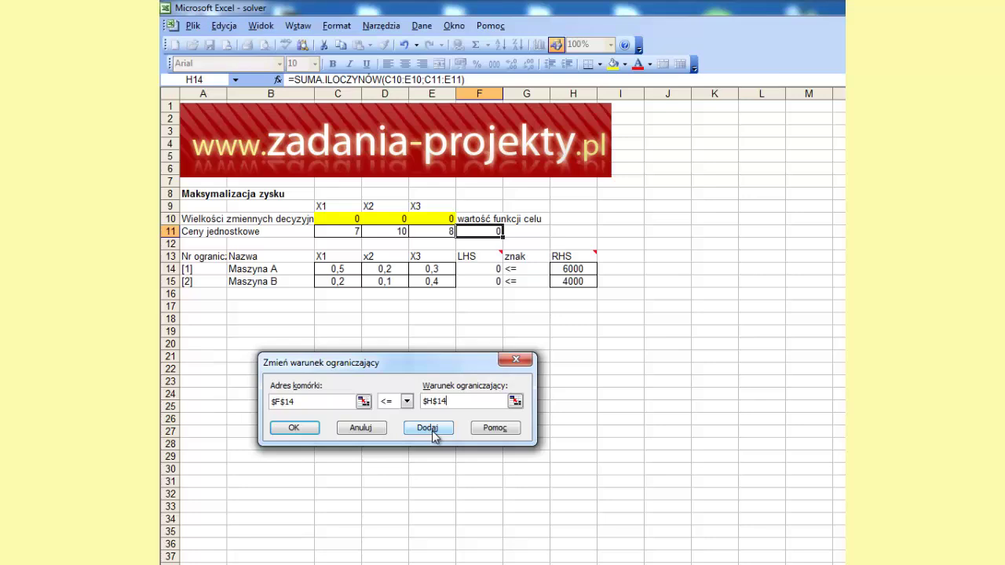
click(360, 427)
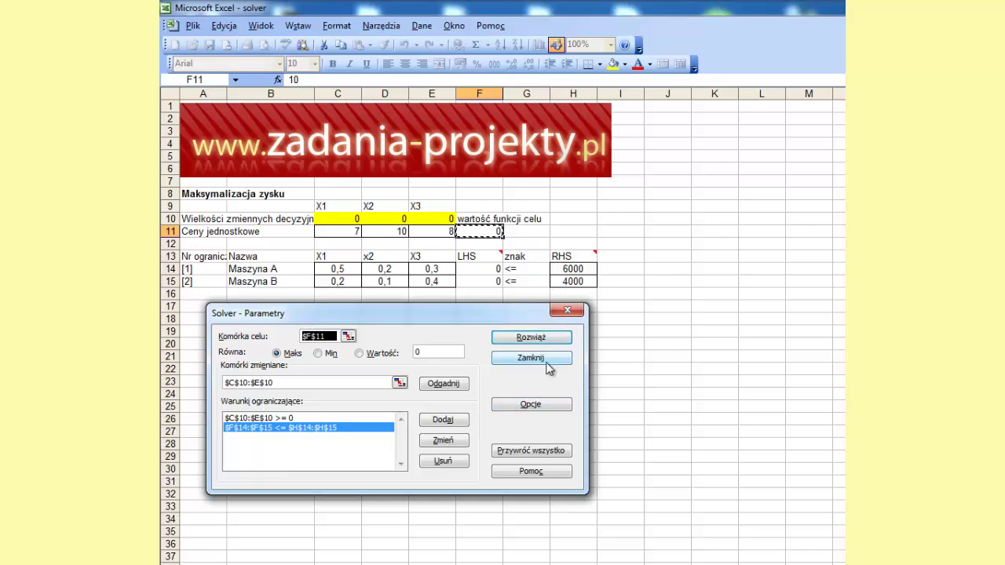
- Check the Solver options without altering them, and solve the model to maximize target cell $F$11
click(540, 404)
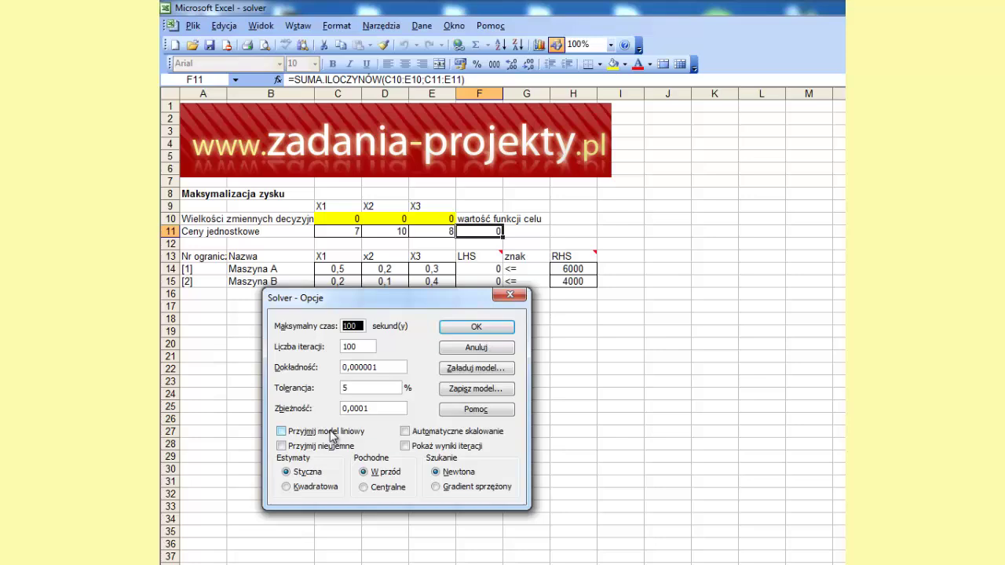
click(481, 350)
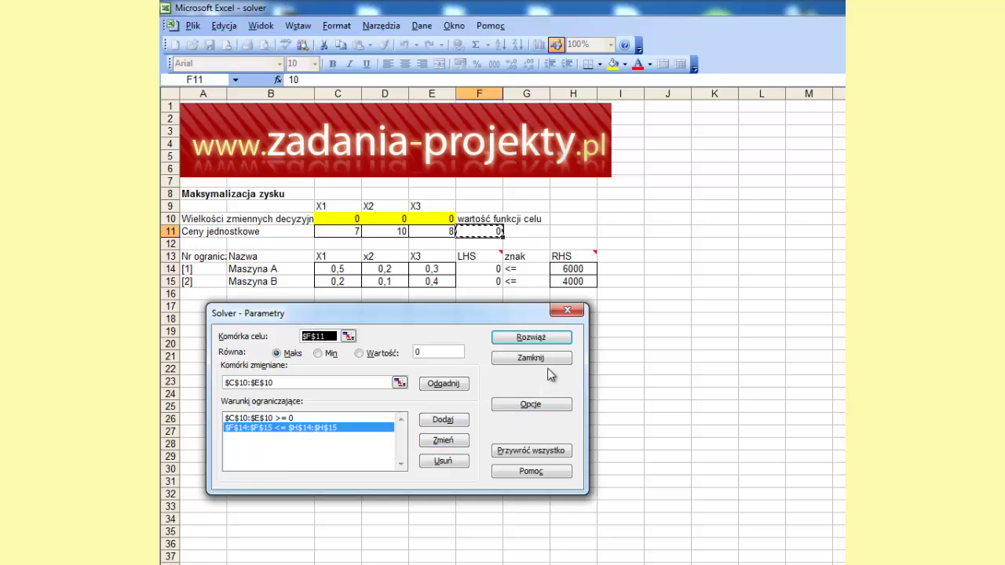
click(541, 338)
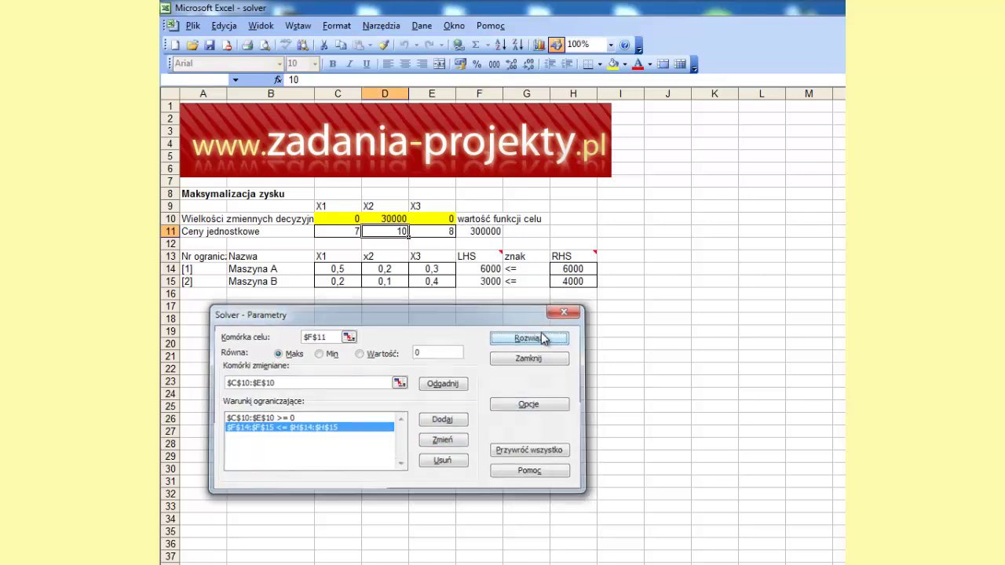
drag(408, 337, 414, 308)
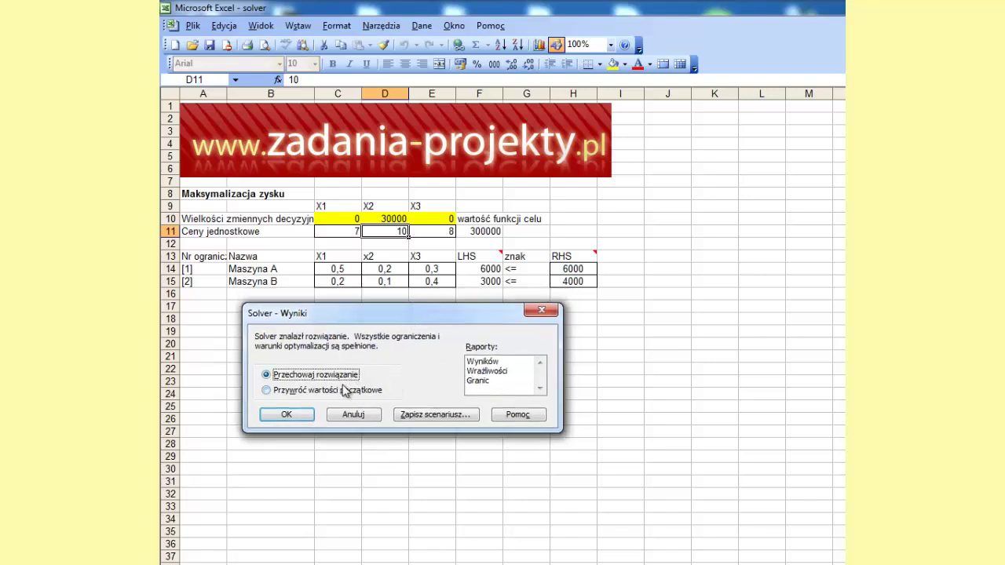
click(480, 362)
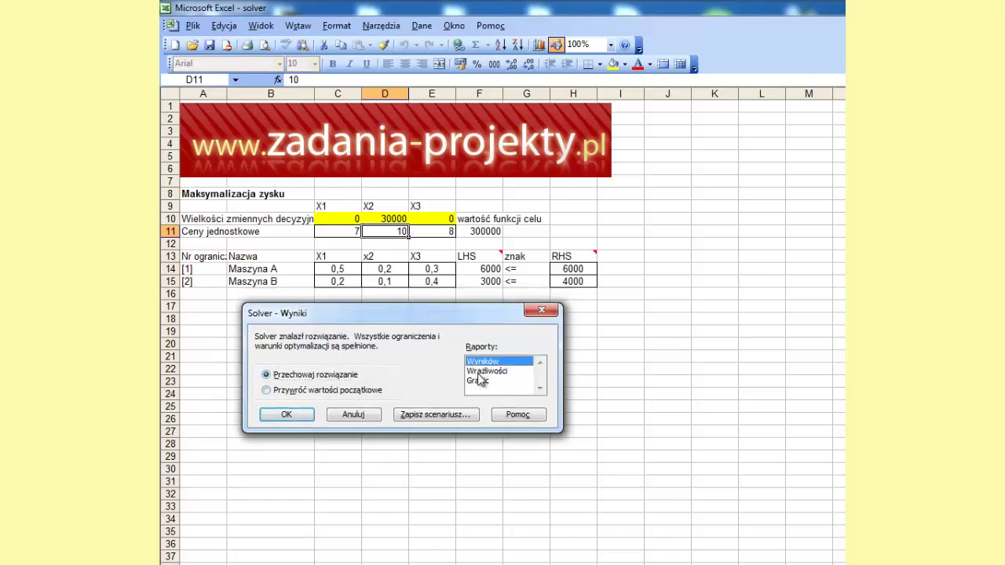
click(480, 371)
click(494, 381)
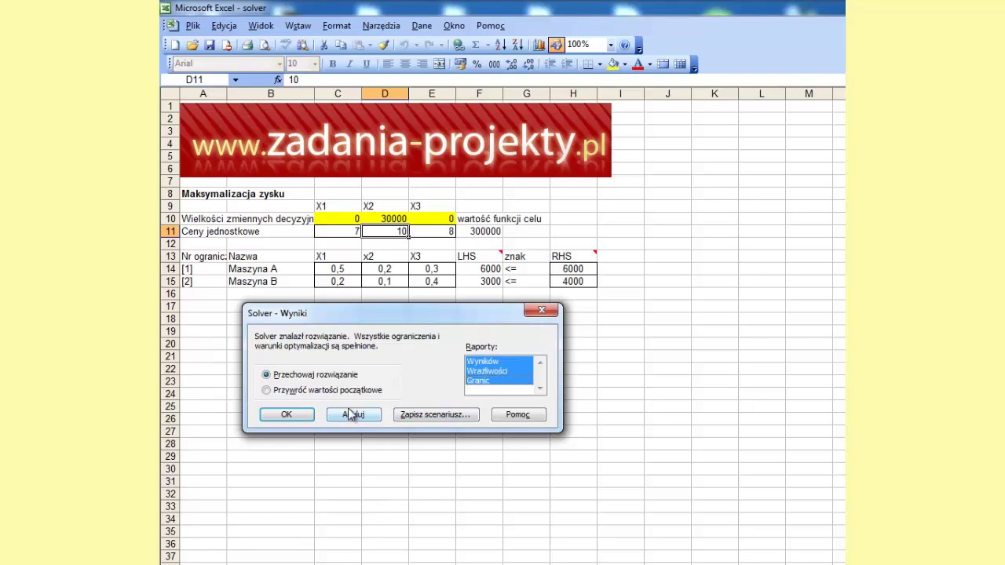
click(314, 393)
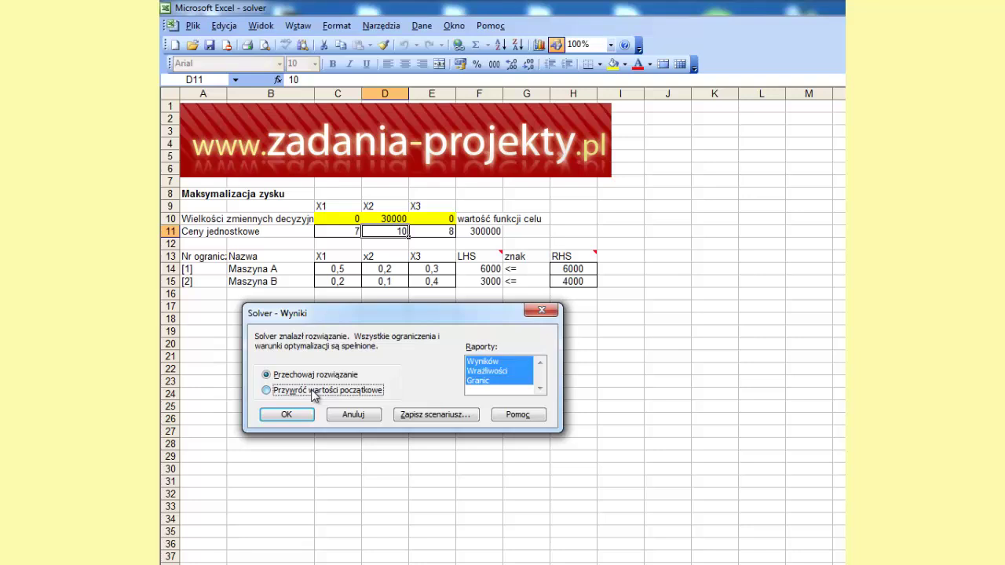
click(495, 381)
click(498, 370)
click(499, 361)
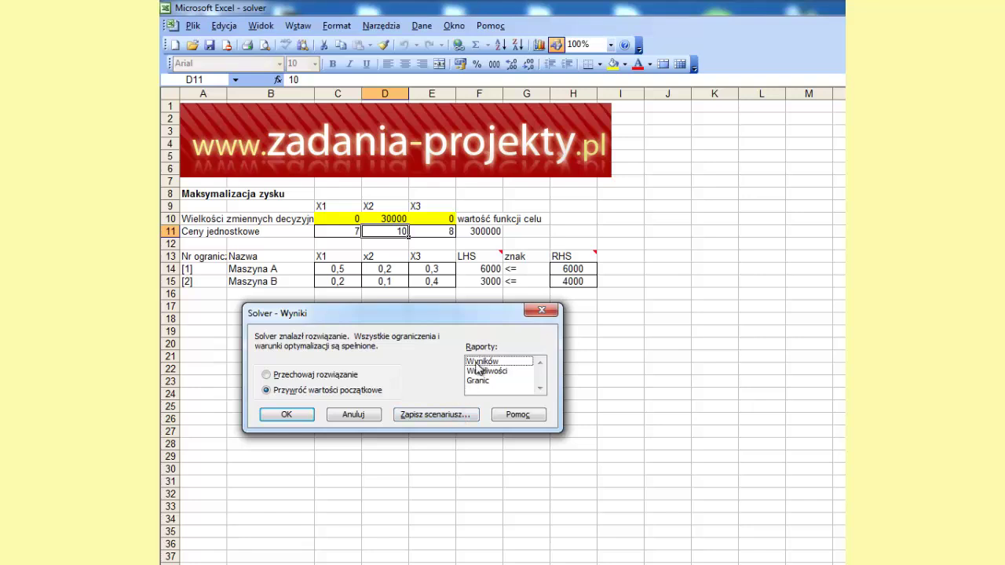
- Keep the Solver solution and generate the Wyników, Wrażliwości and Granic reports
click(326, 374)
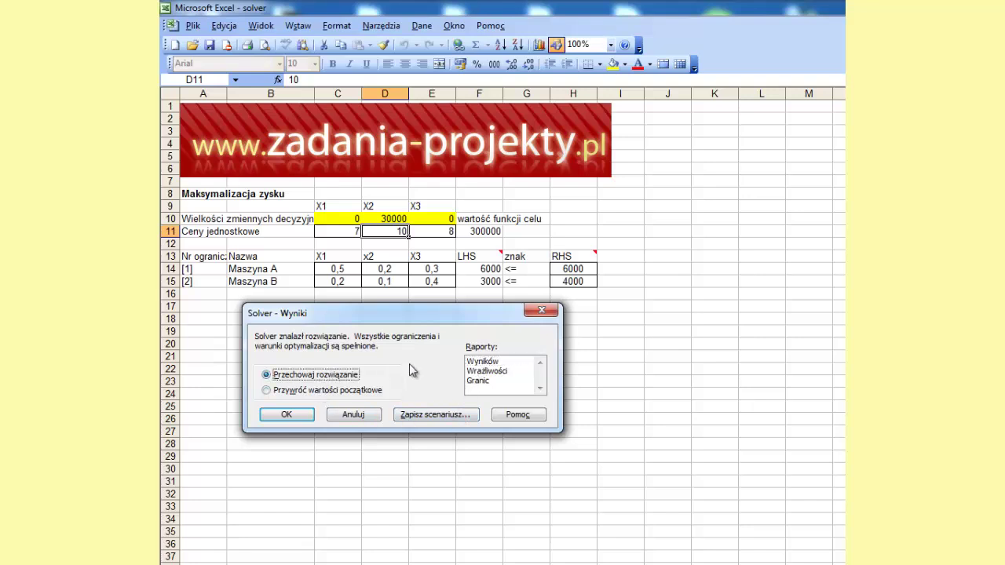
click(482, 361)
click(487, 371)
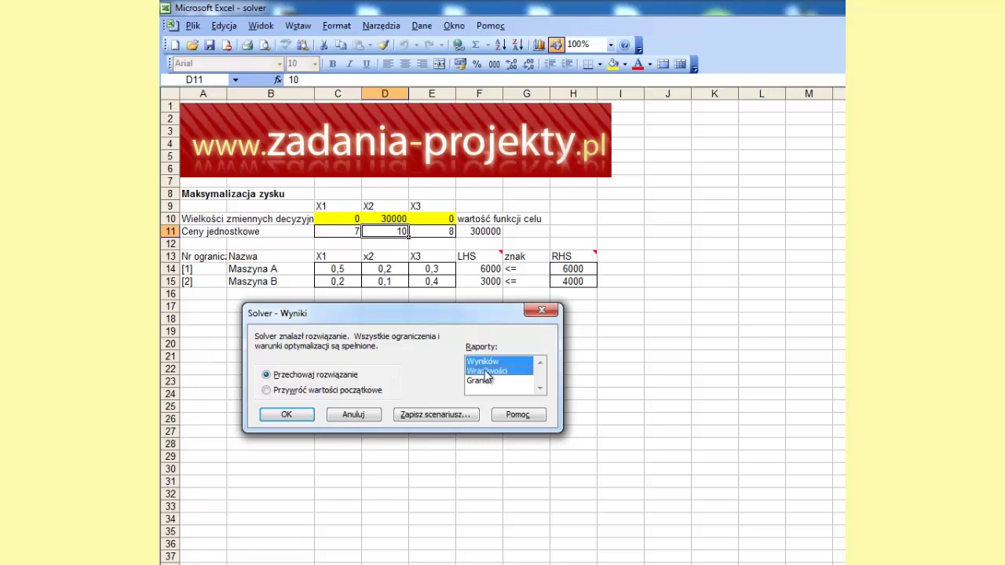
click(478, 380)
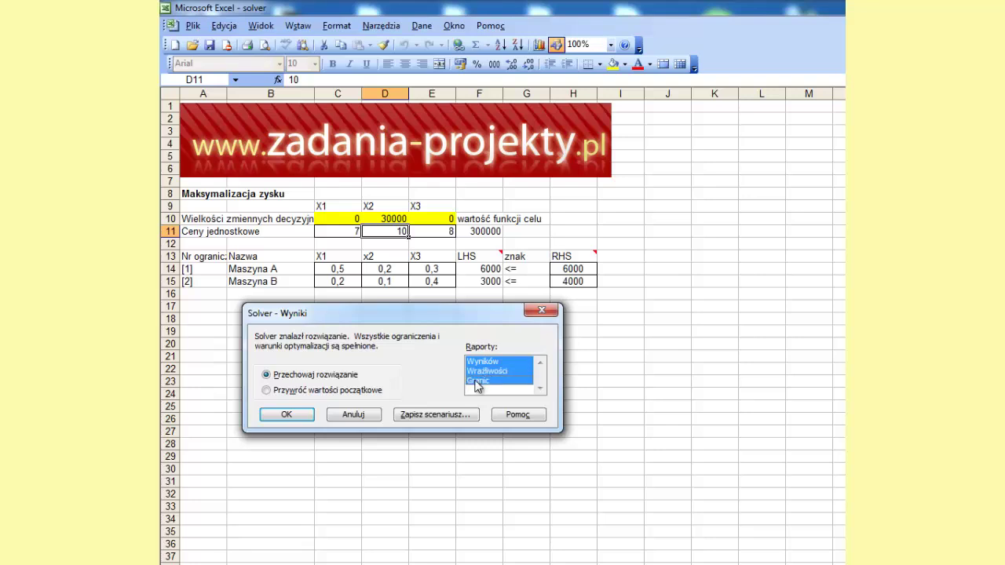
click(288, 416)
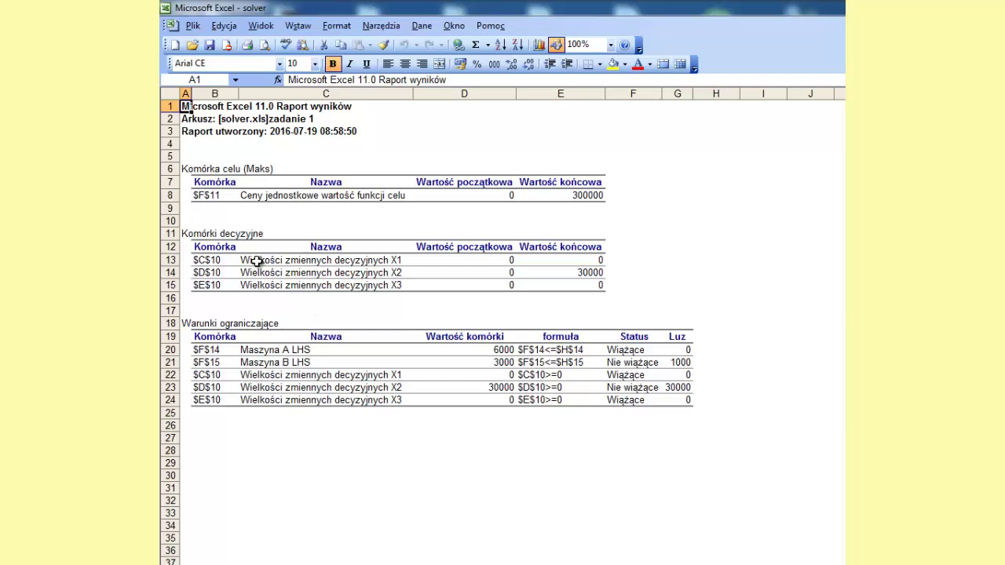
- Examine the target cell section of the Raport wyników, comparing the initial and final values of the objective function
click(267, 197)
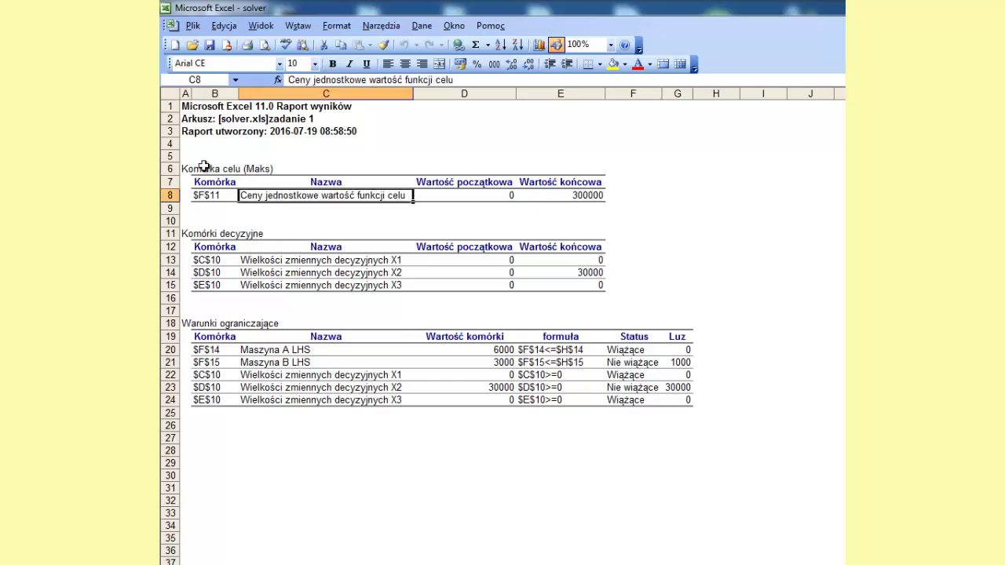
drag(204, 166, 587, 195)
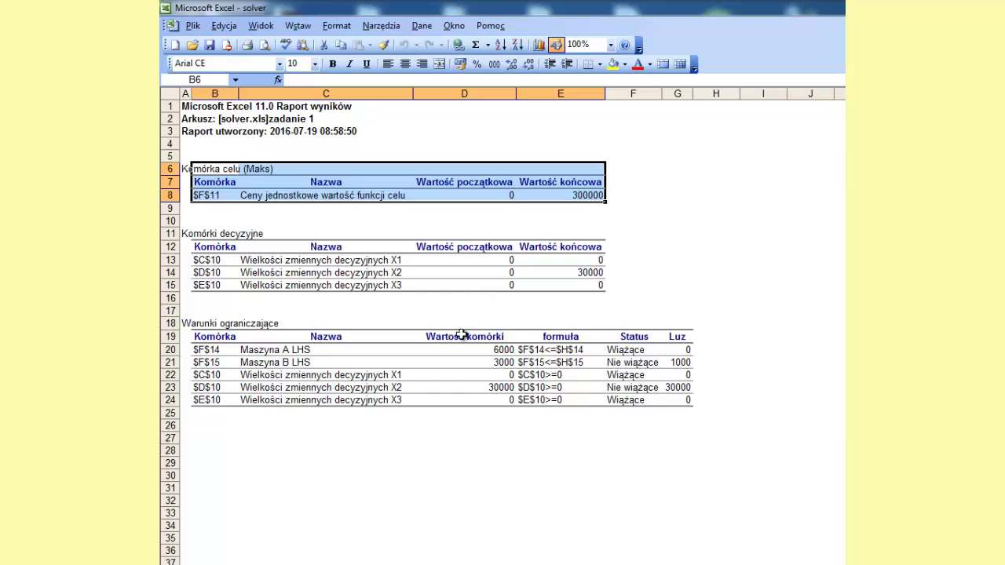
click(492, 196)
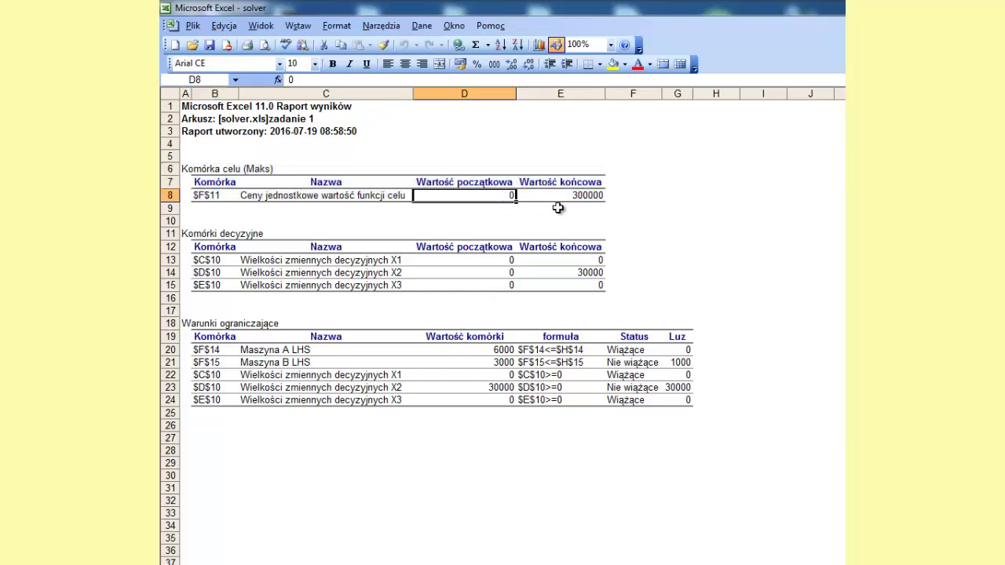
click(586, 196)
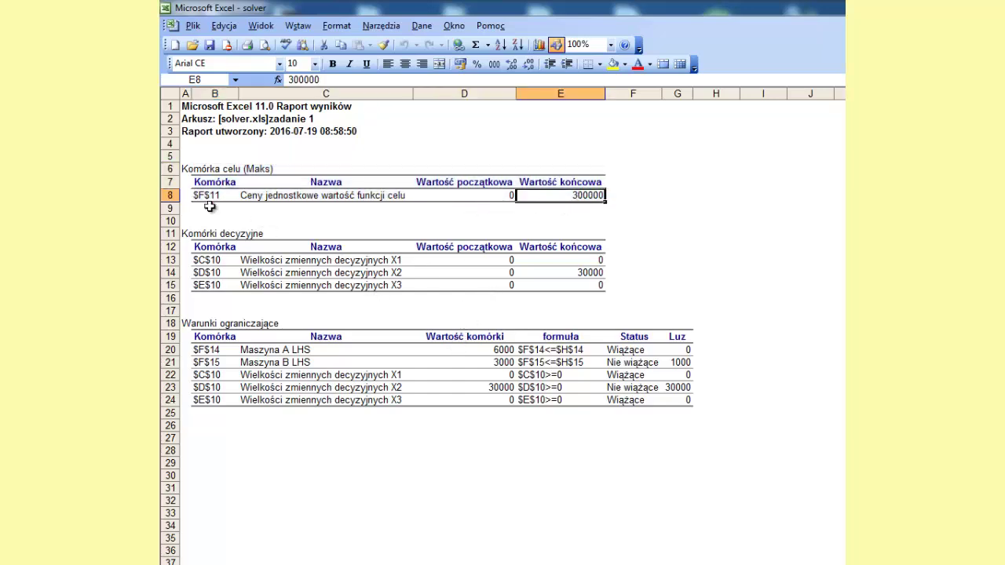
- Examine the names, initial values and final values of decision variables X1 to X3 in the Komórki decyzyjne section
drag(198, 233, 551, 285)
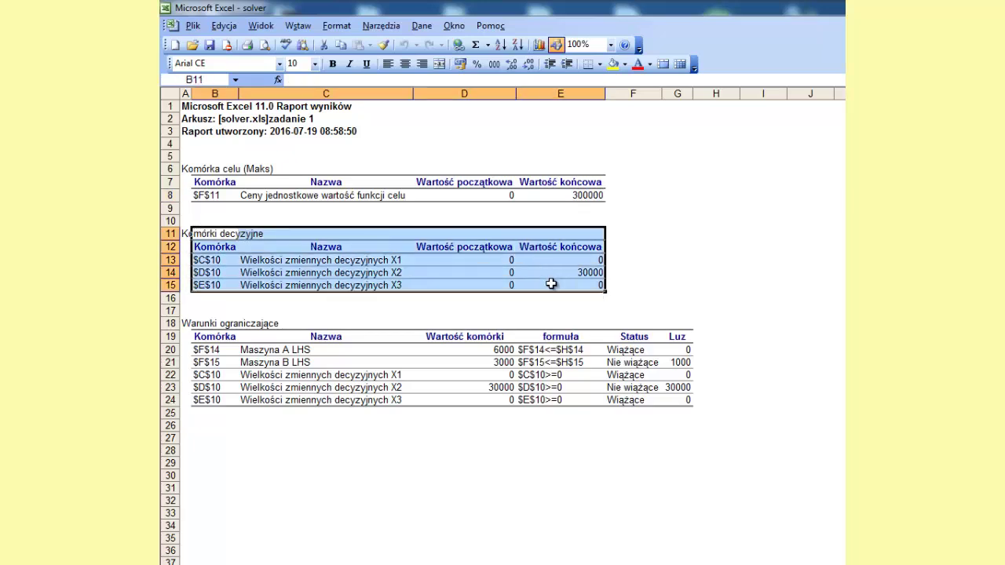
mouse_move(393, 260)
mouse_down()
mouse_move(388, 297)
mouse_move(400, 261)
mouse_up()
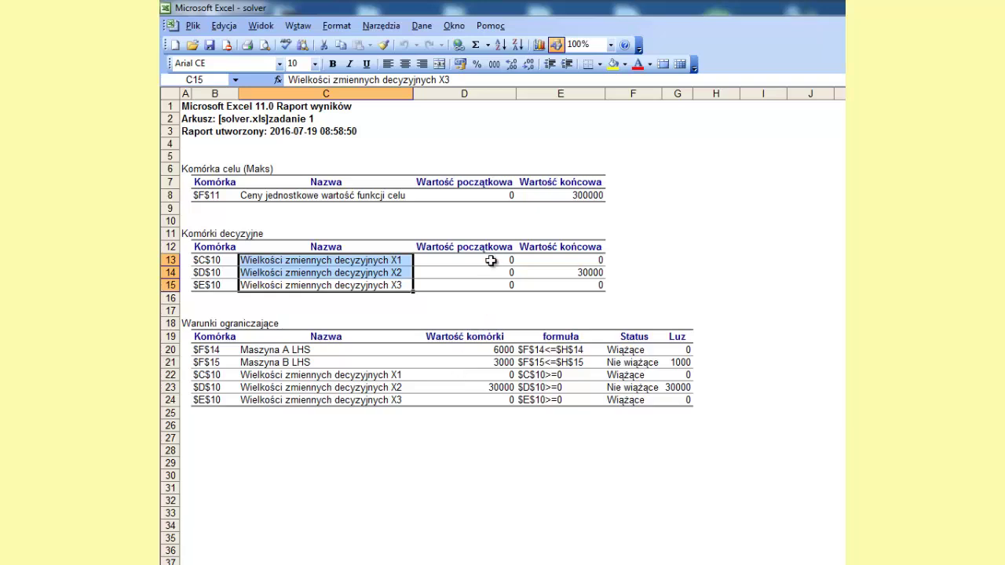
drag(491, 260, 485, 296)
drag(552, 256, 560, 286)
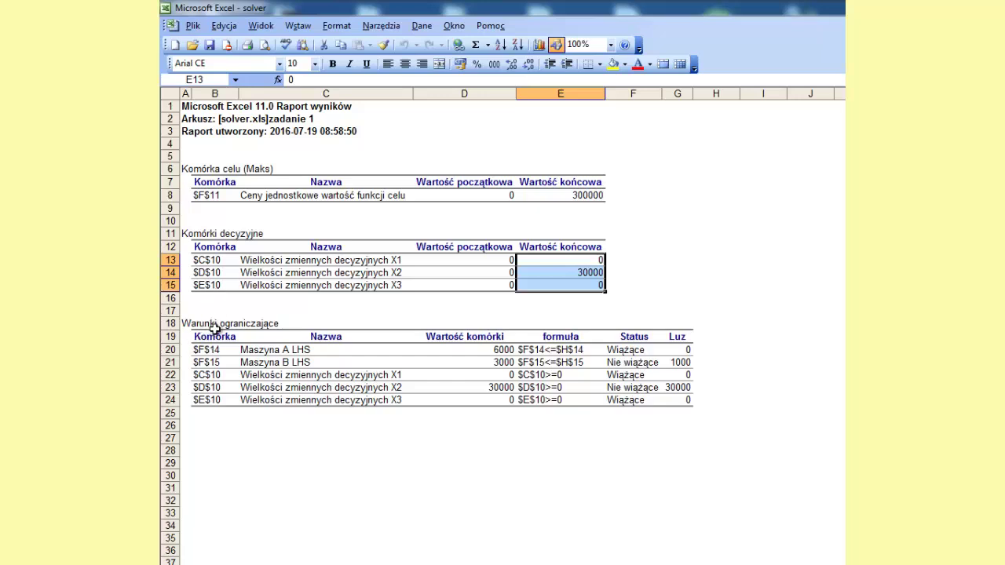
- Examine the Warunki ograniczające section, checking the cell values, formulas, status and slack of the Maszyna A and Maszyna B constraints
drag(208, 349, 203, 399)
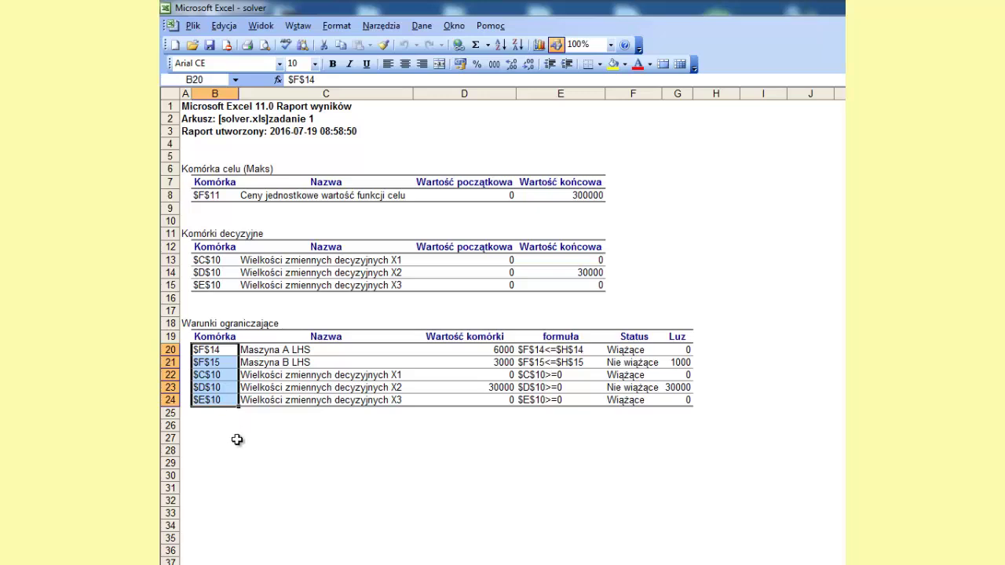
drag(474, 351, 480, 361)
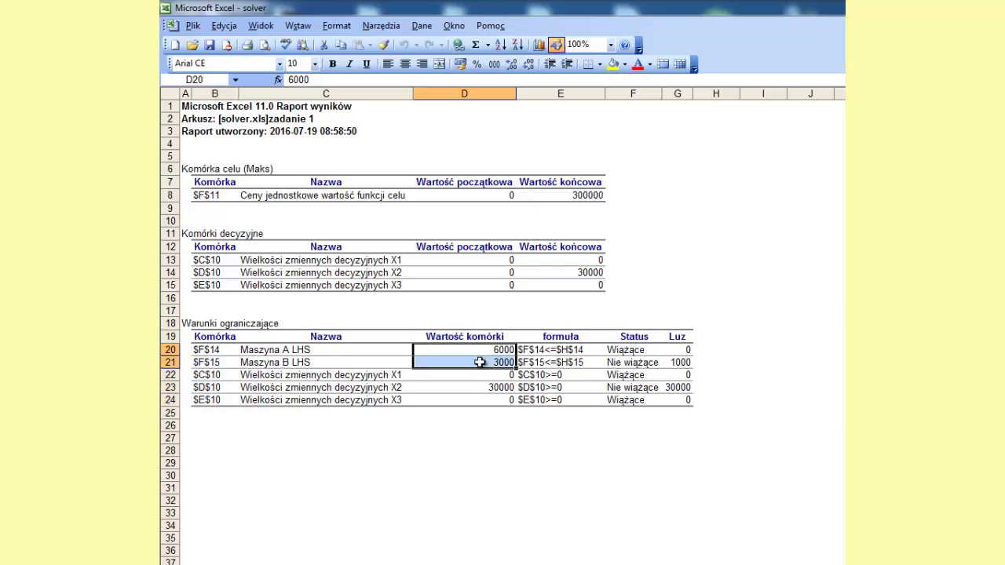
mouse_move(572, 350)
mouse_down()
mouse_move(559, 388)
mouse_move(575, 365)
mouse_up()
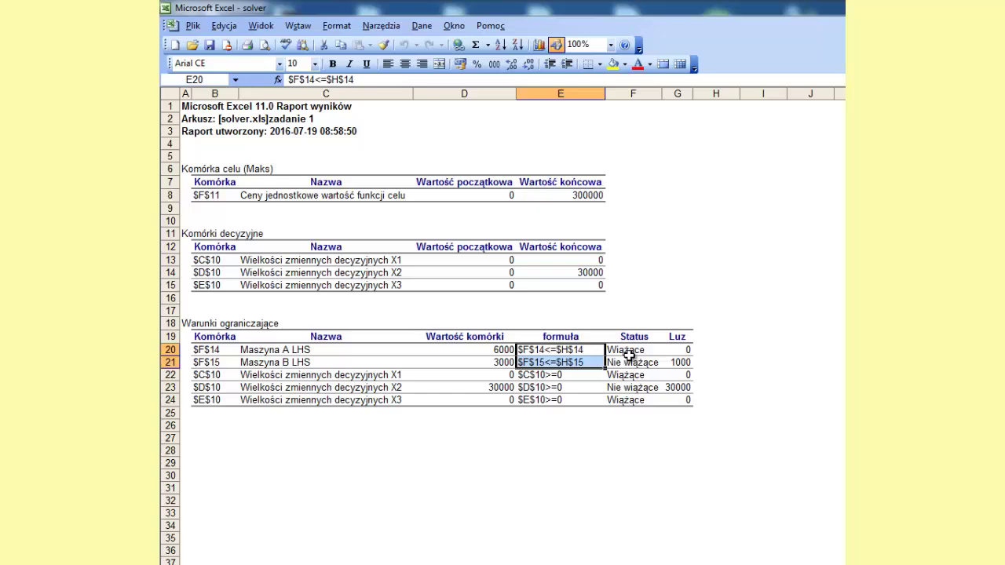
drag(637, 337, 638, 362)
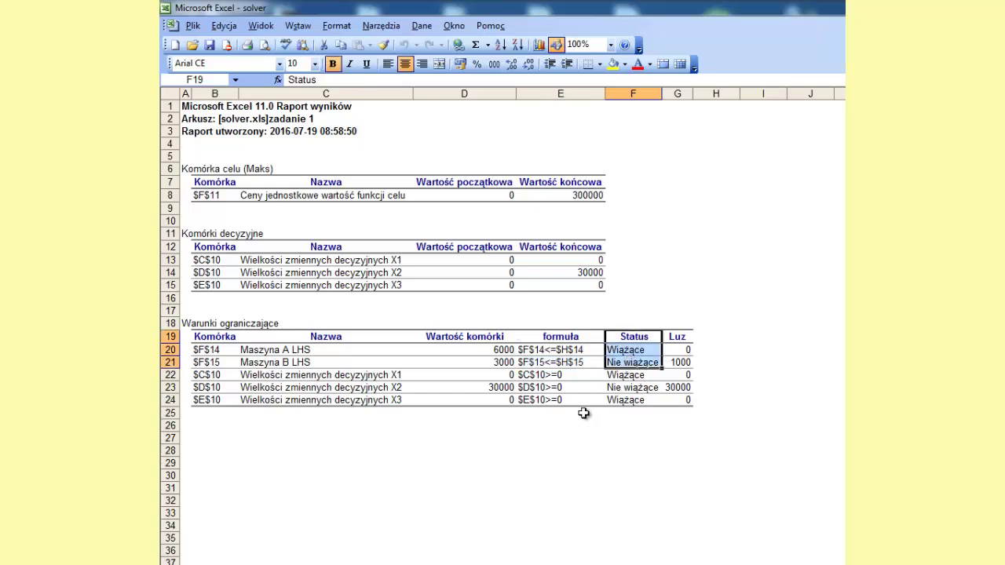
click(630, 350)
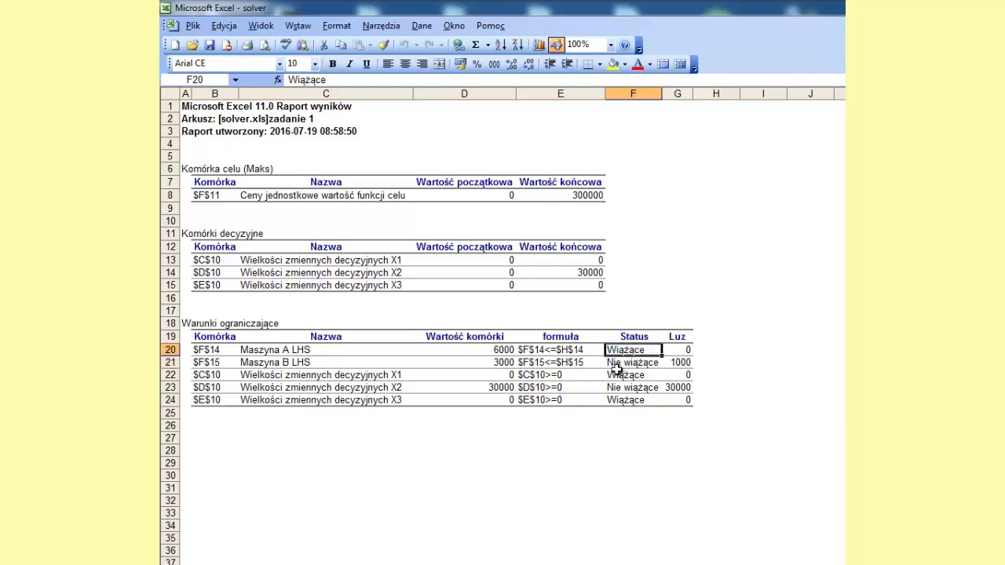
click(683, 351)
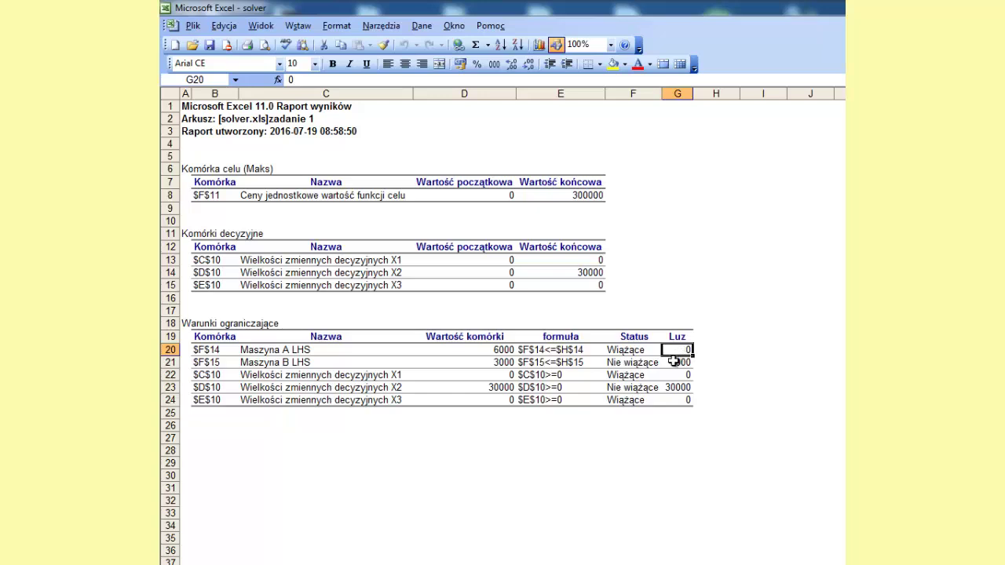